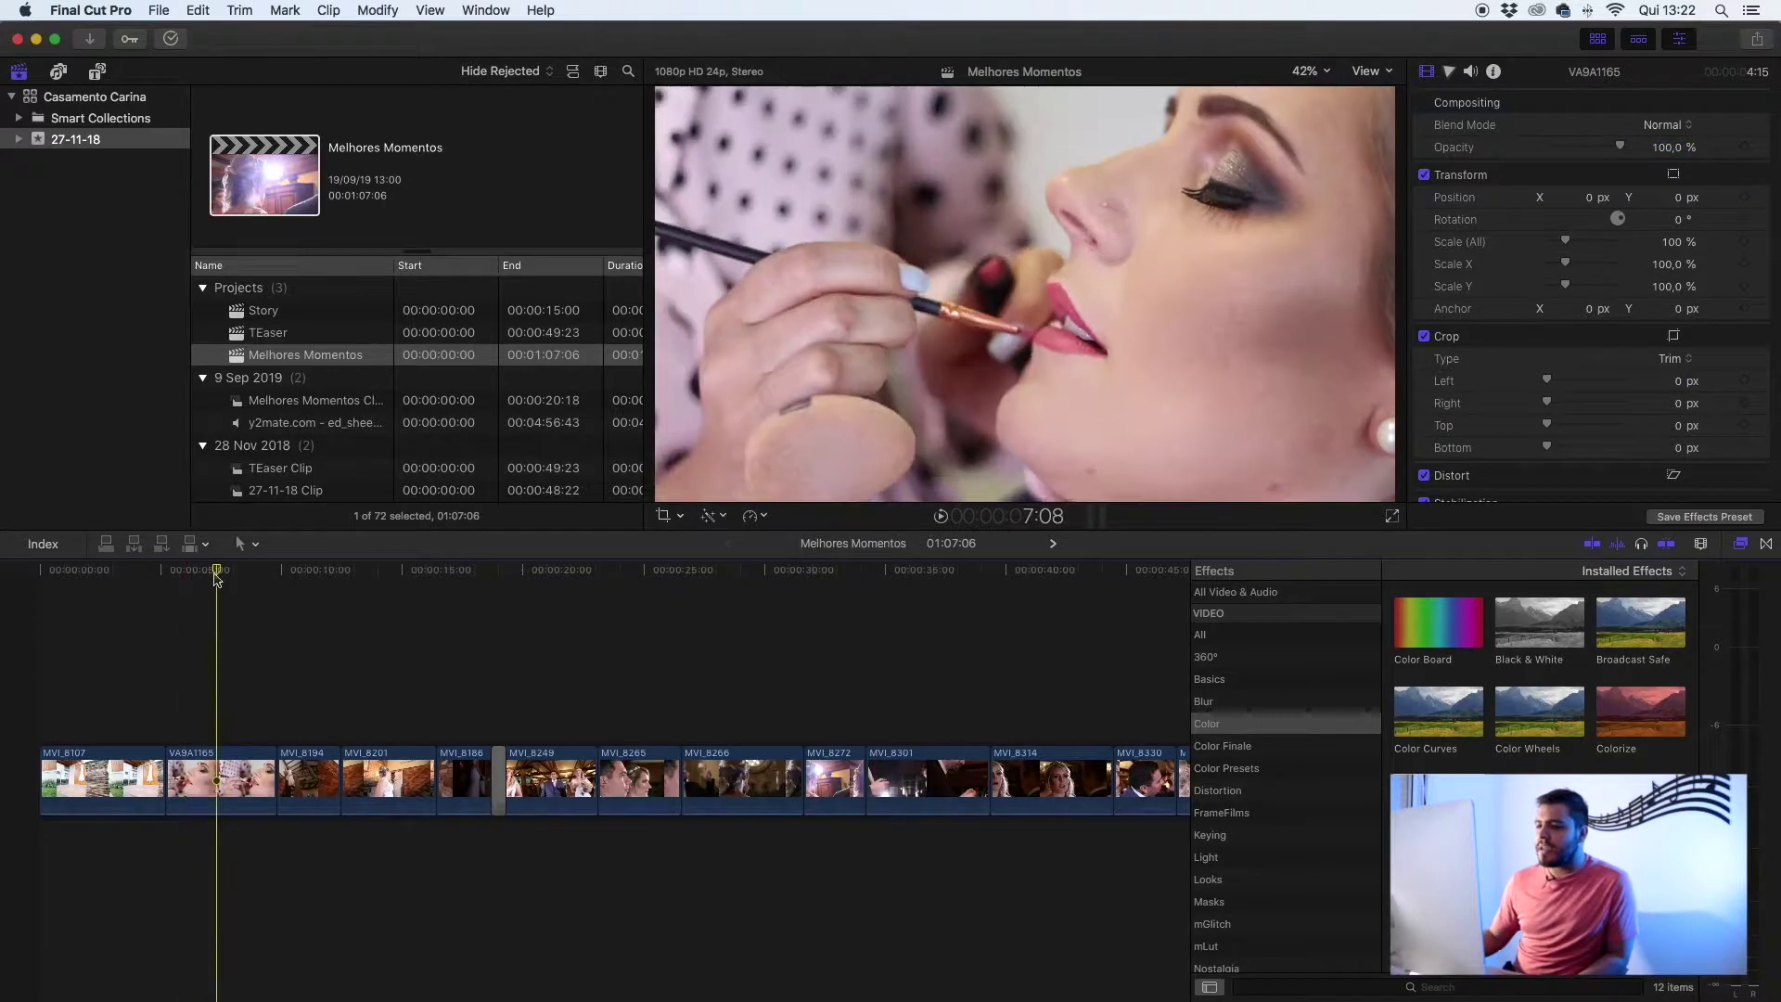
# Move to the lip-makeup close-up at about 7:16 and show clip VA8A1165's color correction settings
pyautogui.moveTo(216, 571); pyautogui.dragTo(227, 572)
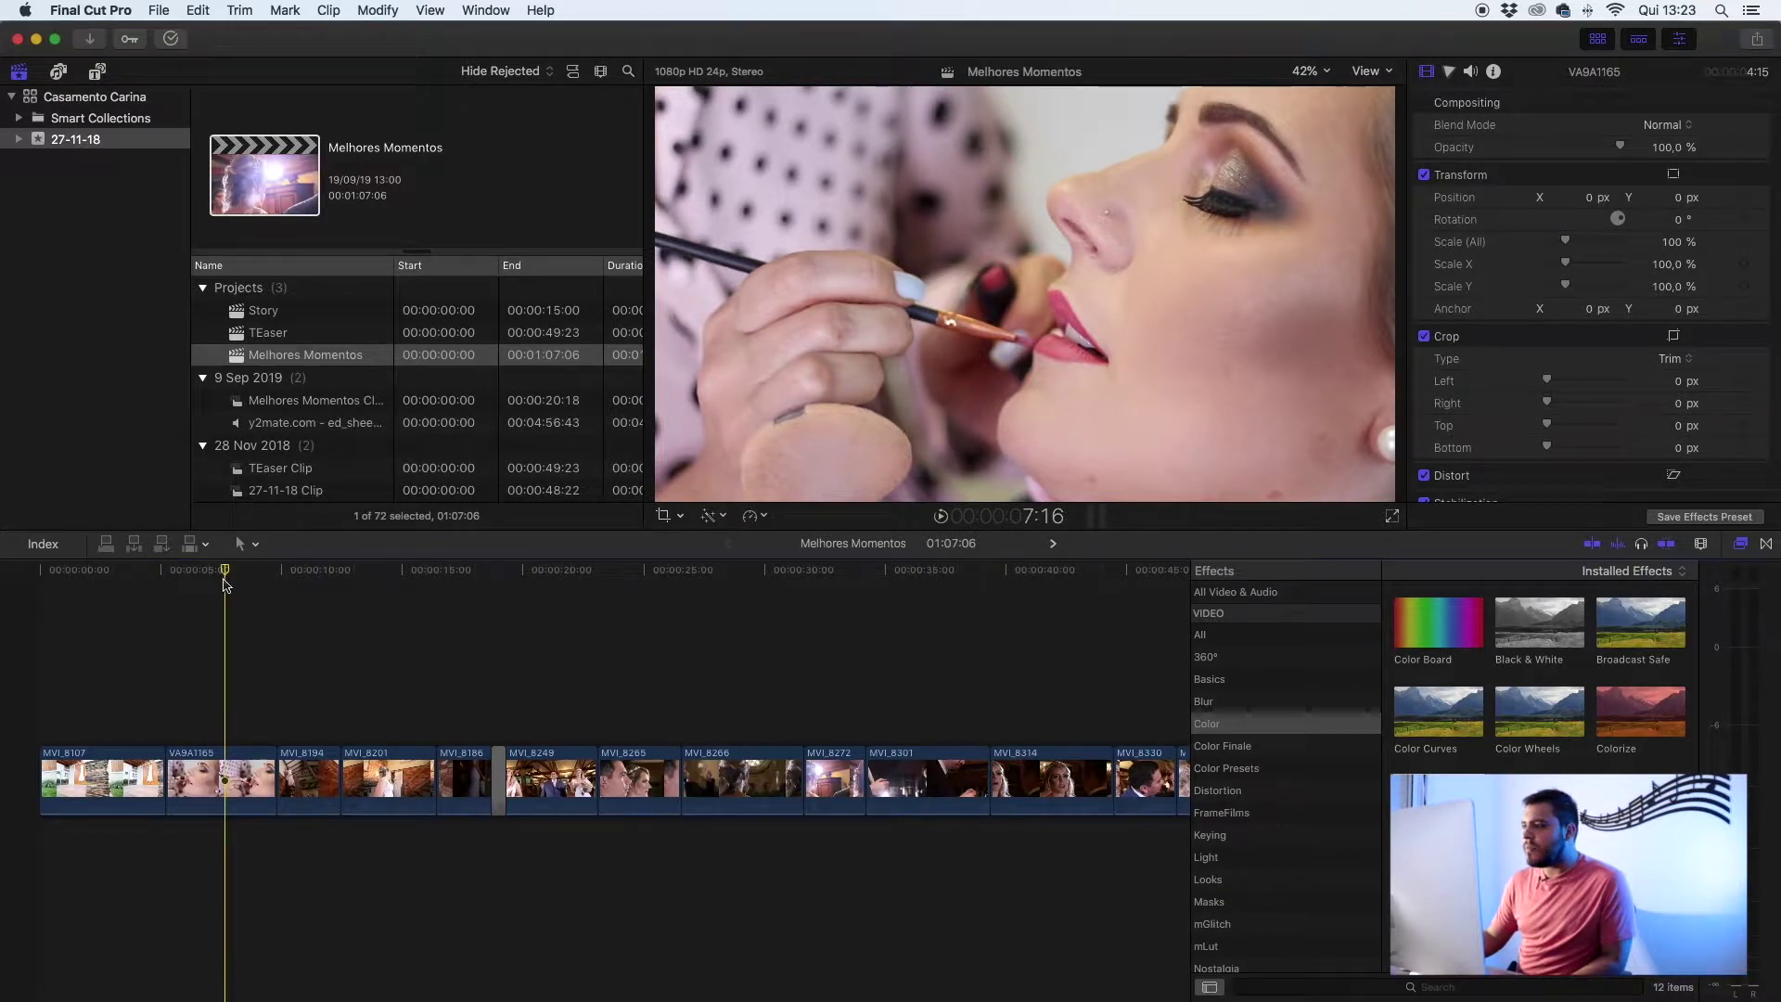
pyautogui.click(1450, 73)
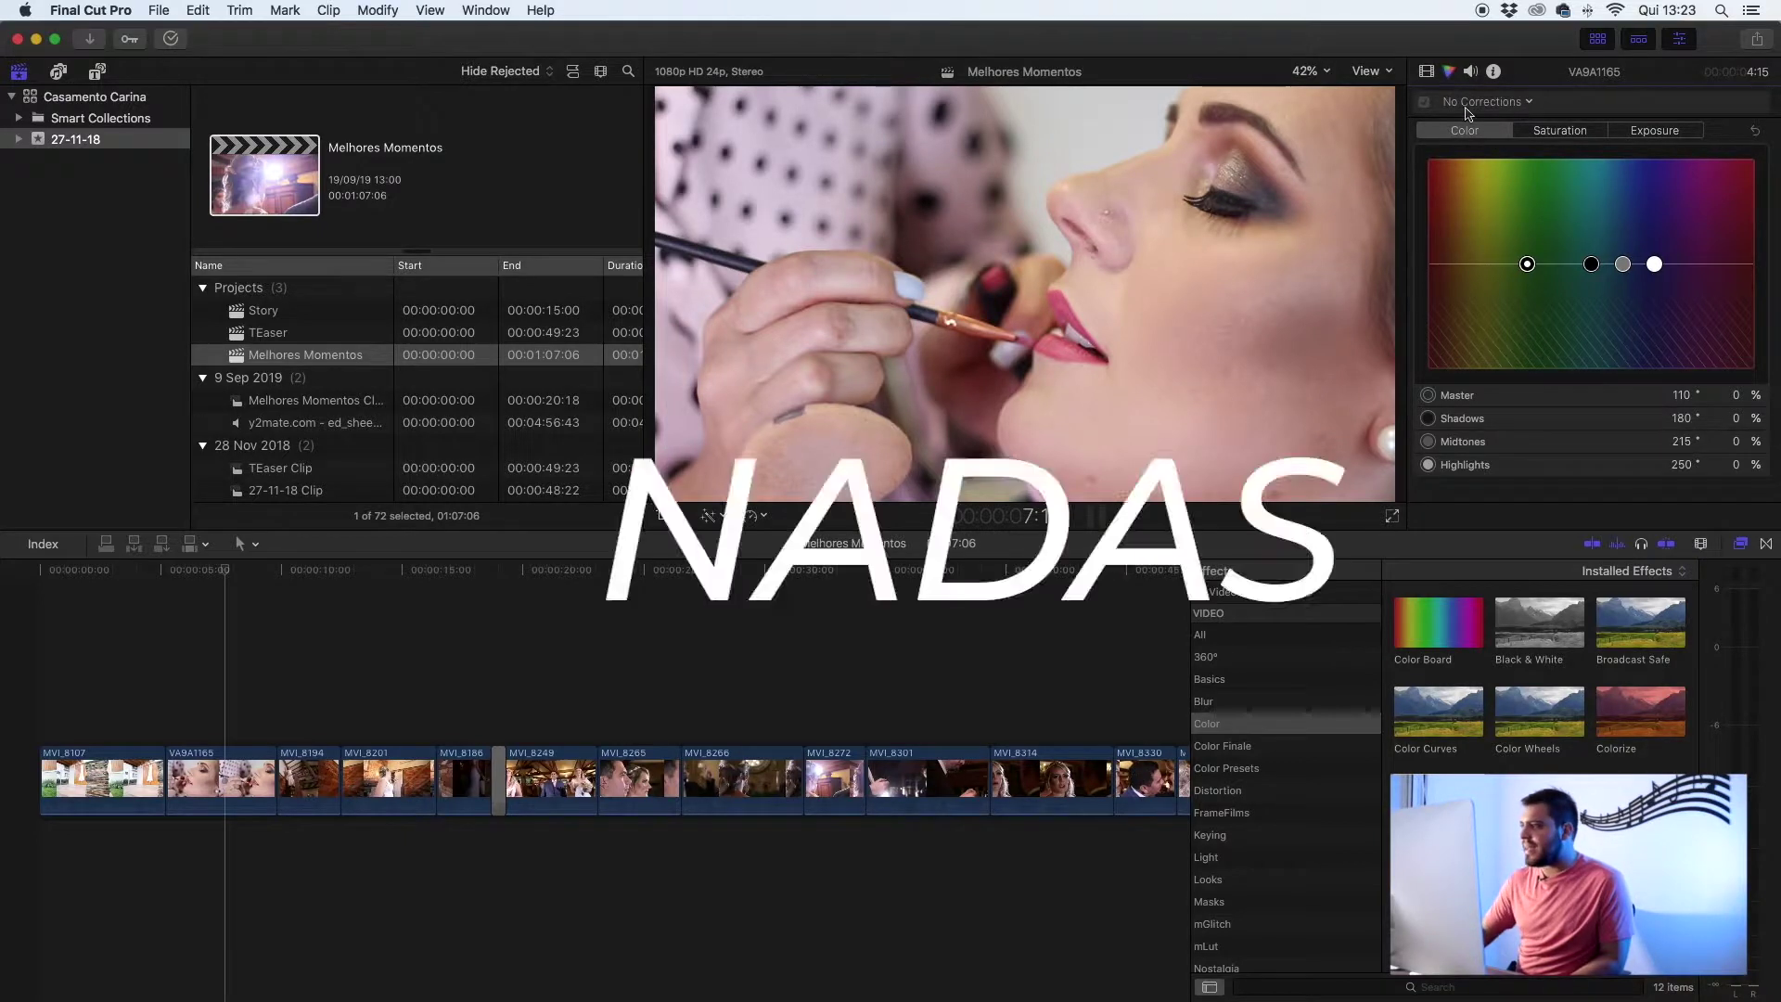
# Switch the Color Board to Exposure and show the luma waveform scope beside the viewer
pyautogui.click(1662, 131)
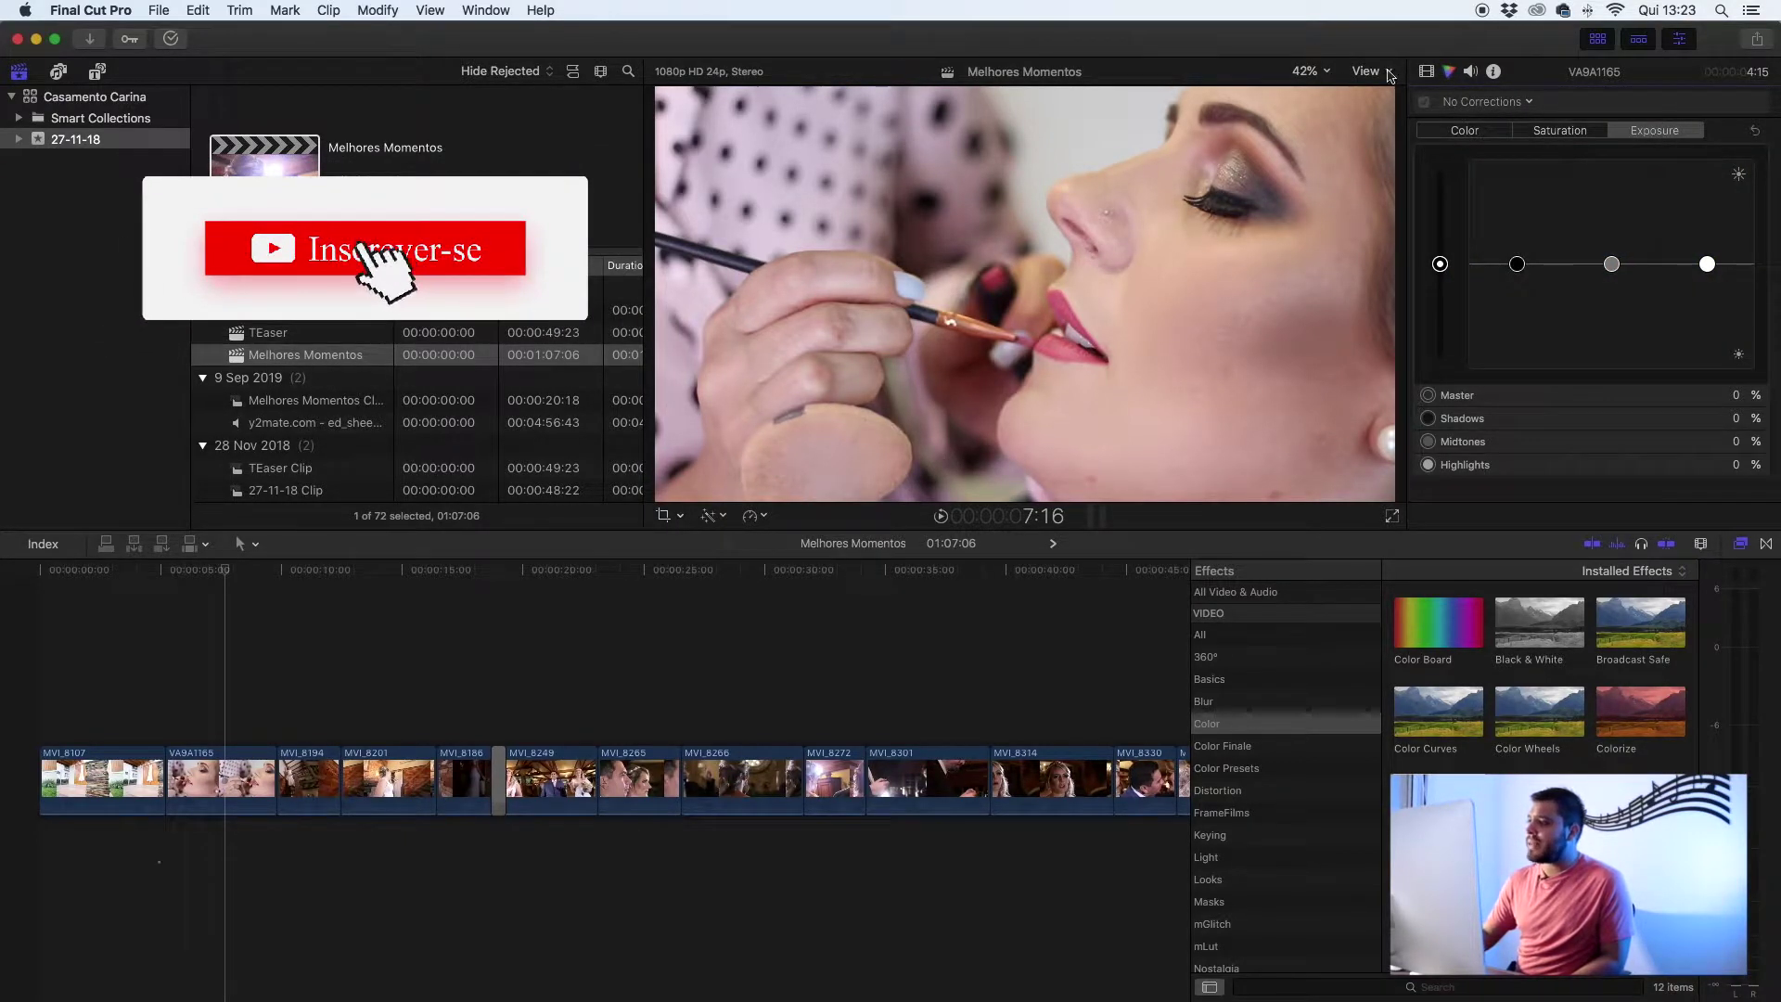
pyautogui.click(1388, 73)
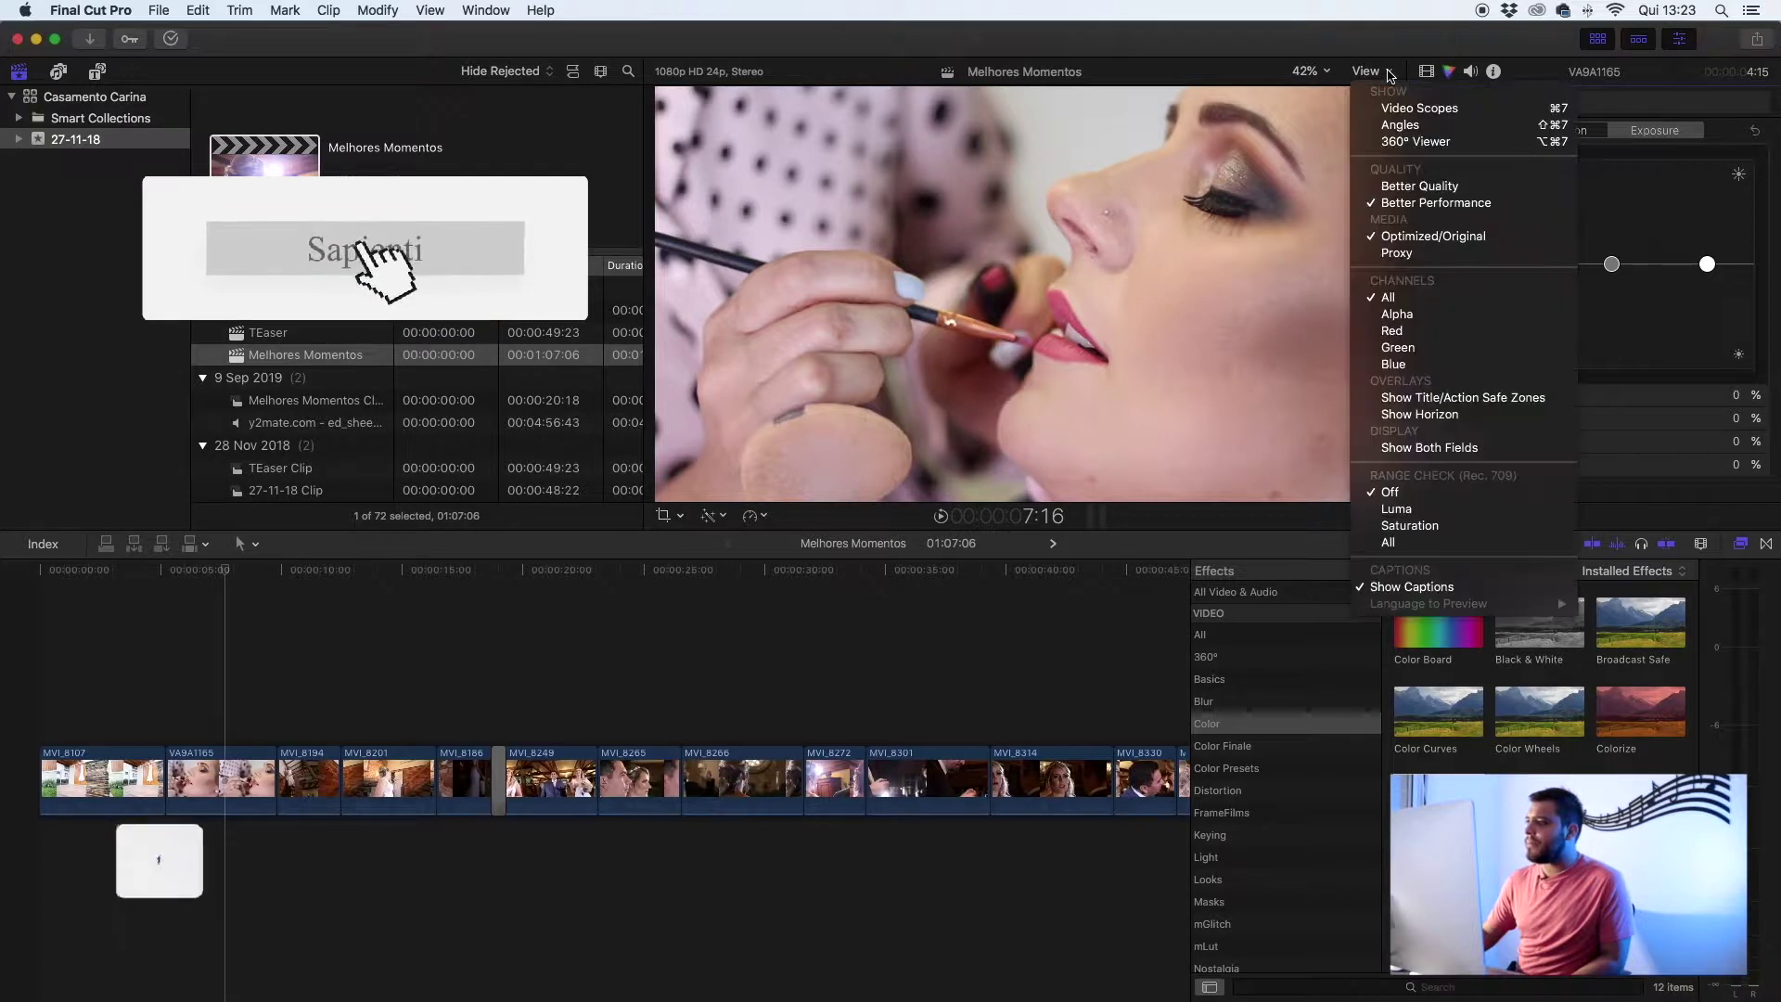
pyautogui.click(1388, 78)
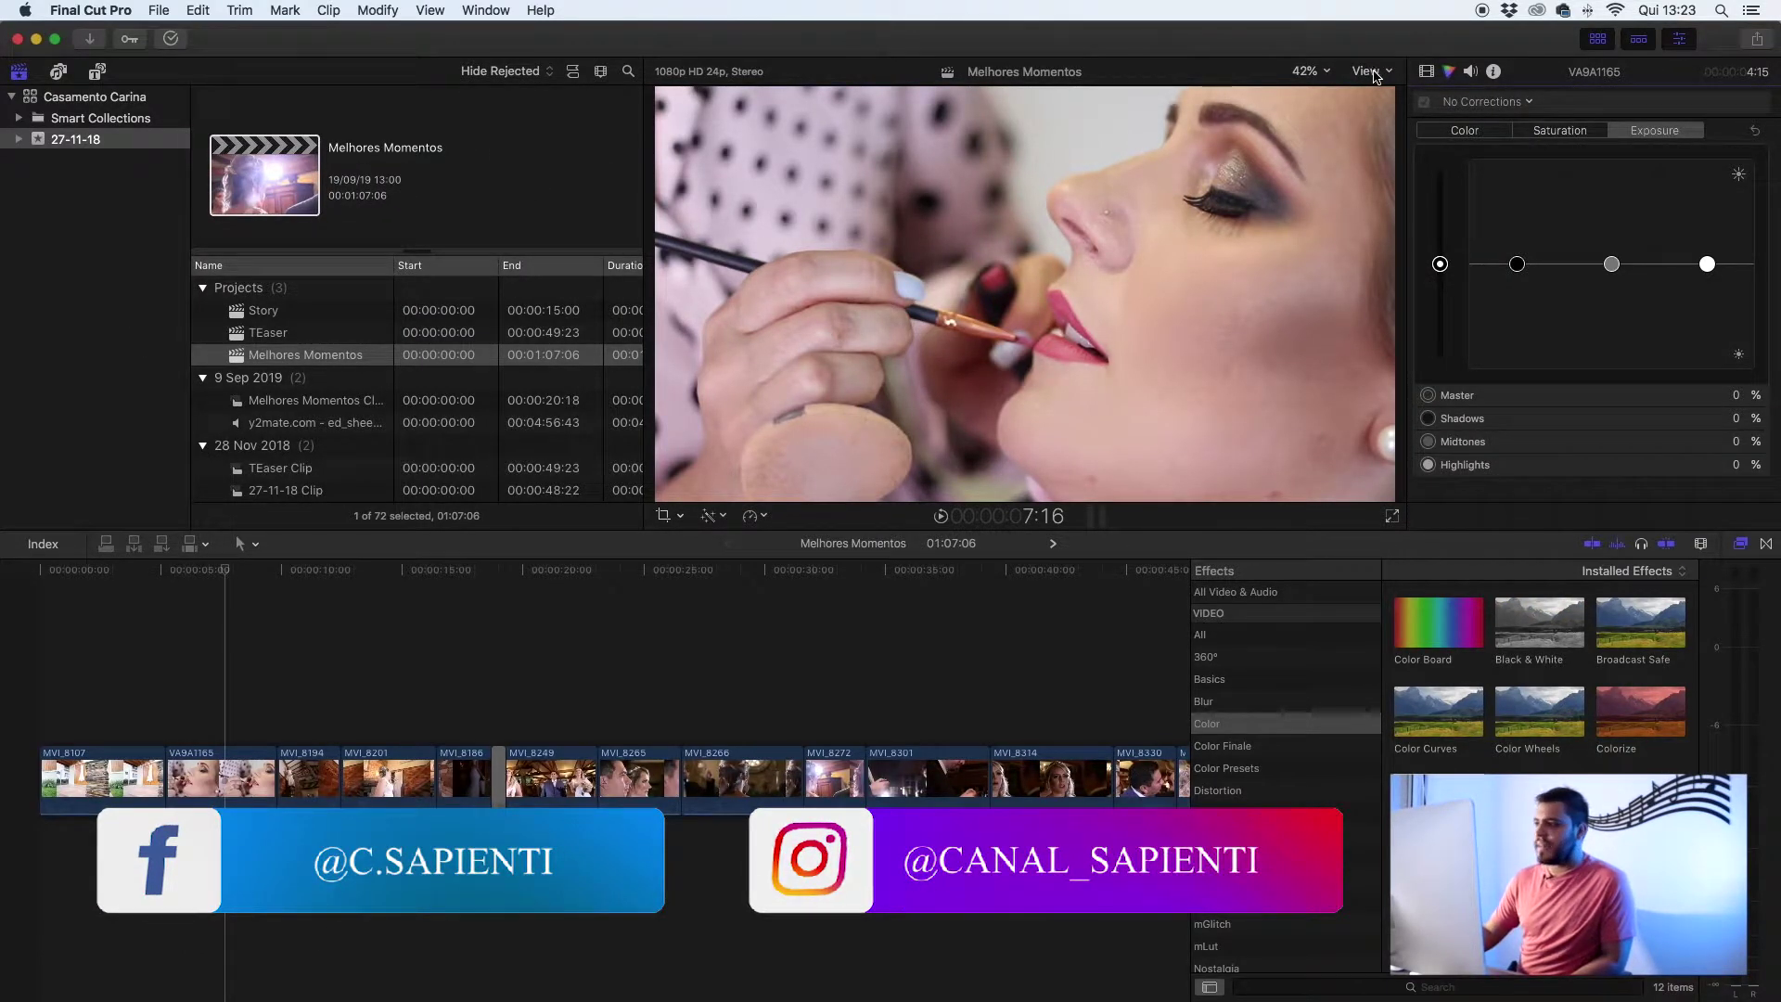
pyautogui.click(1371, 74)
pyautogui.click(1419, 108)
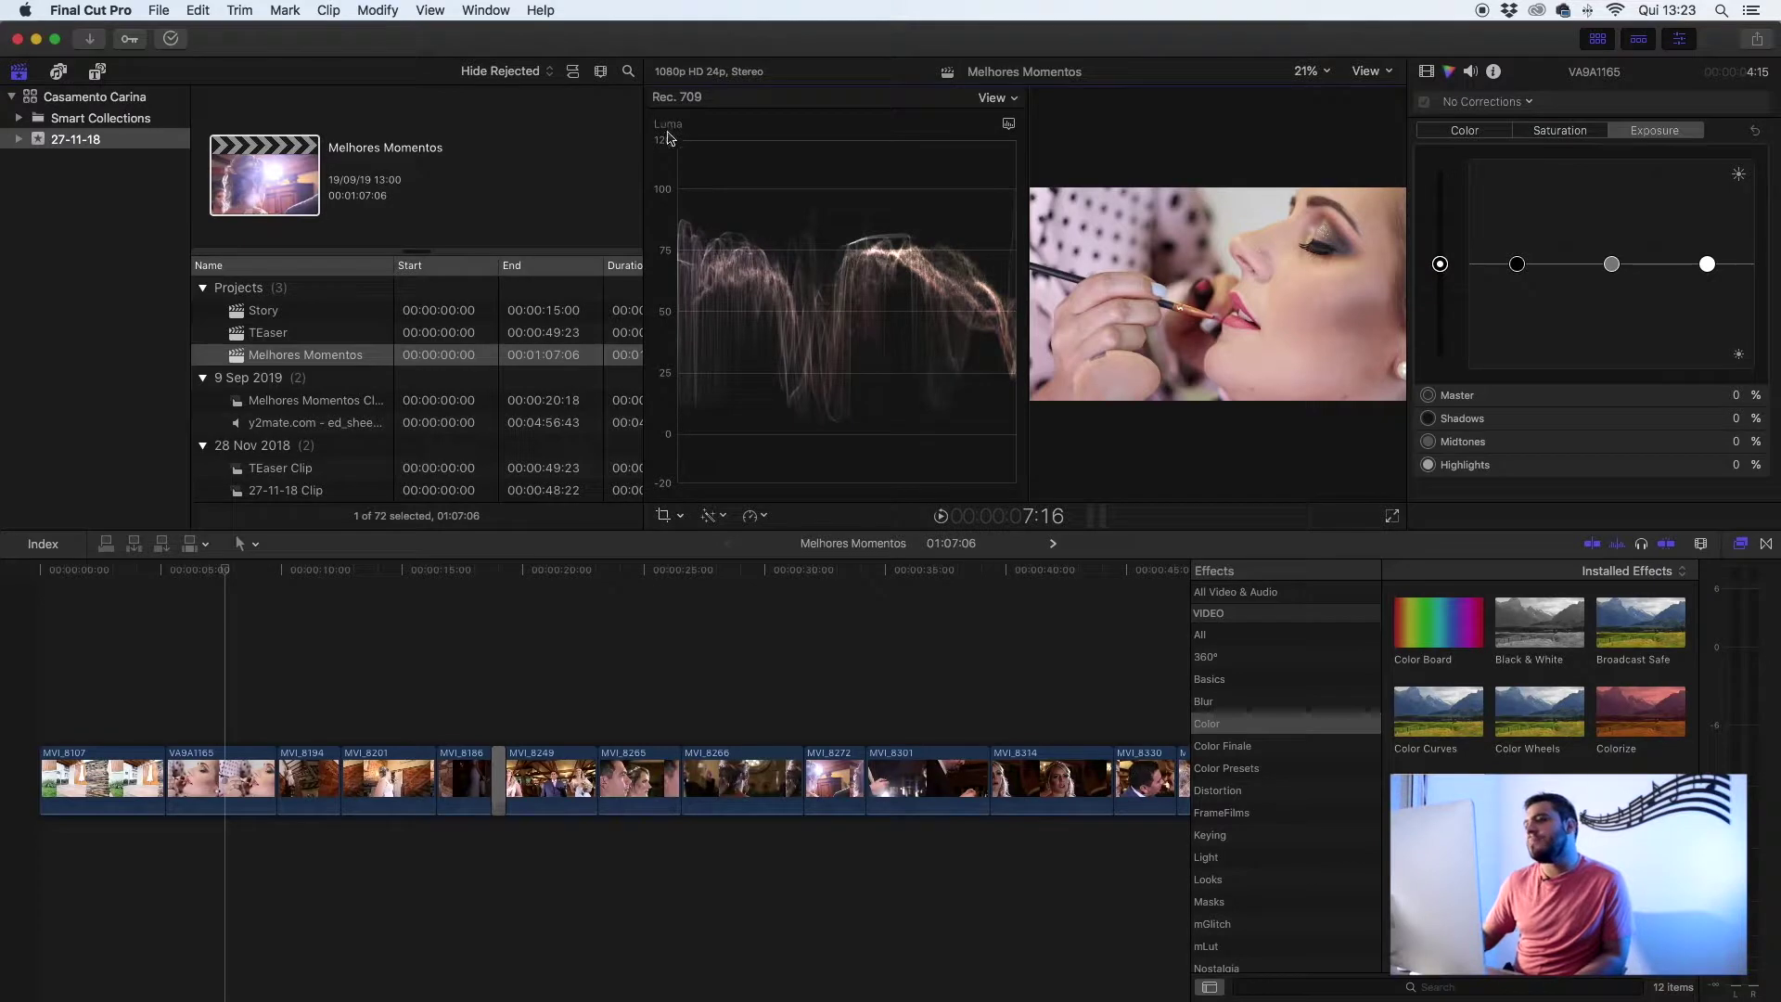
# Keep the Luma waveform and set exposure Shadows to -12% and Highlights to 28%
pyautogui.click(1009, 125)
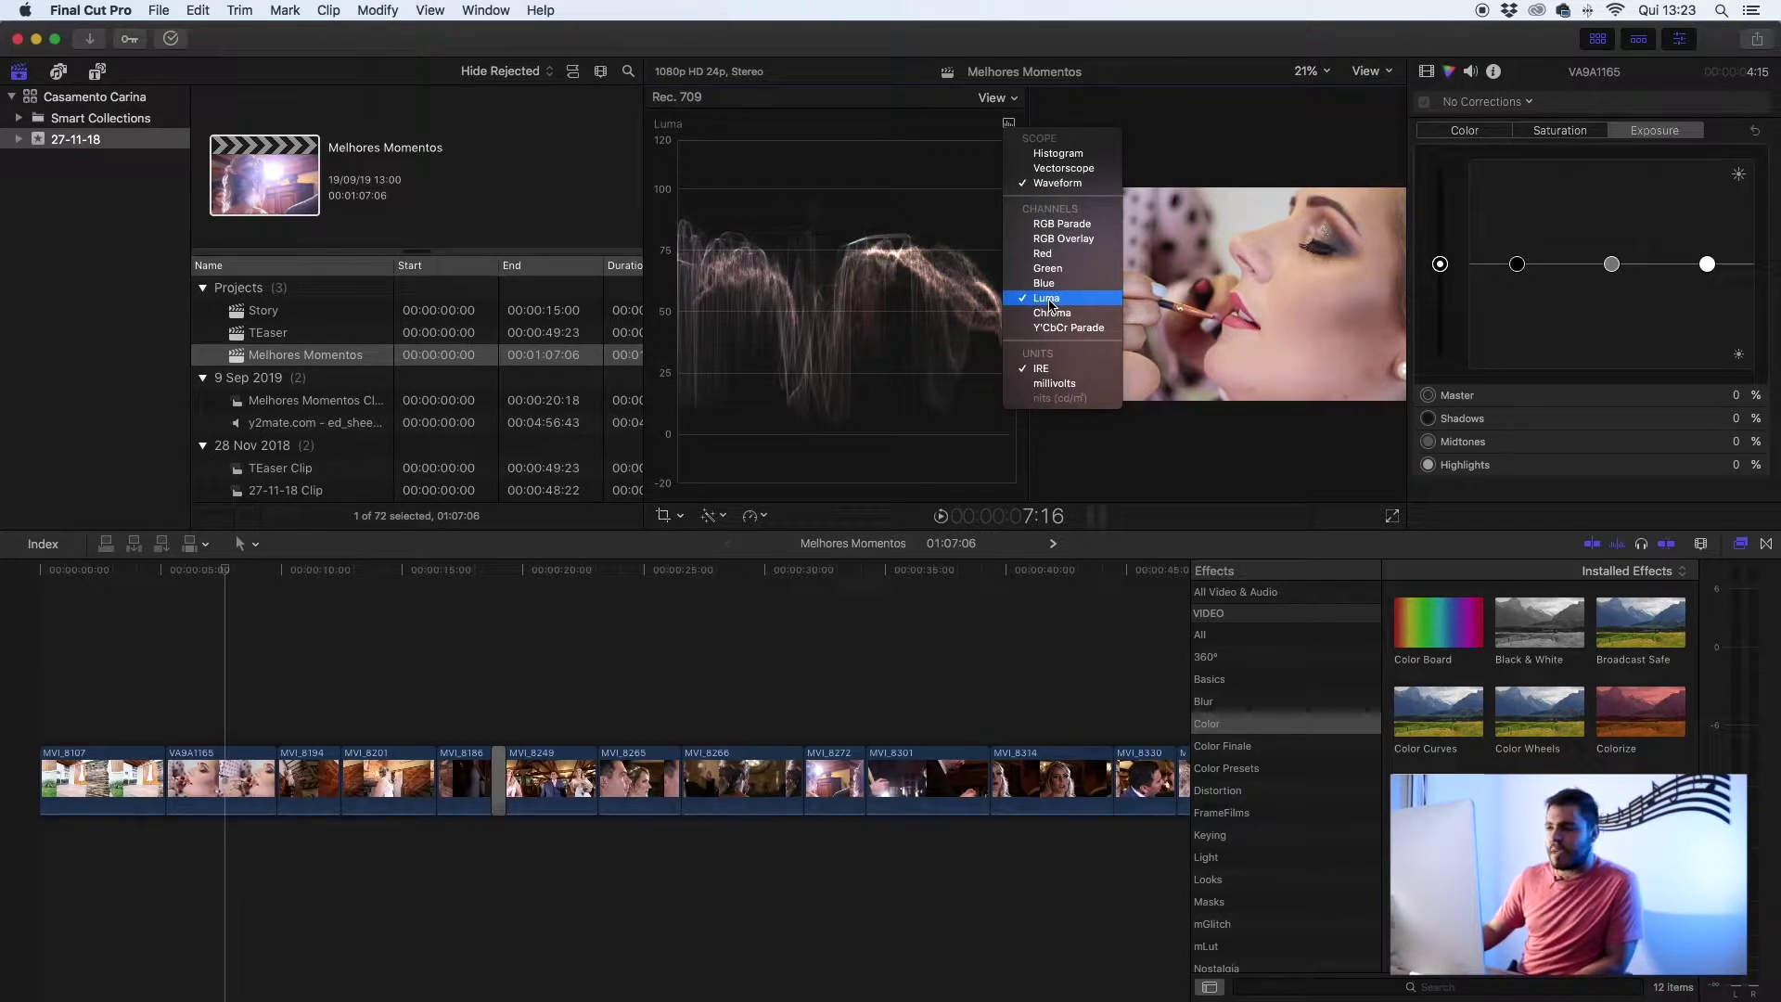
pyautogui.click(1009, 124)
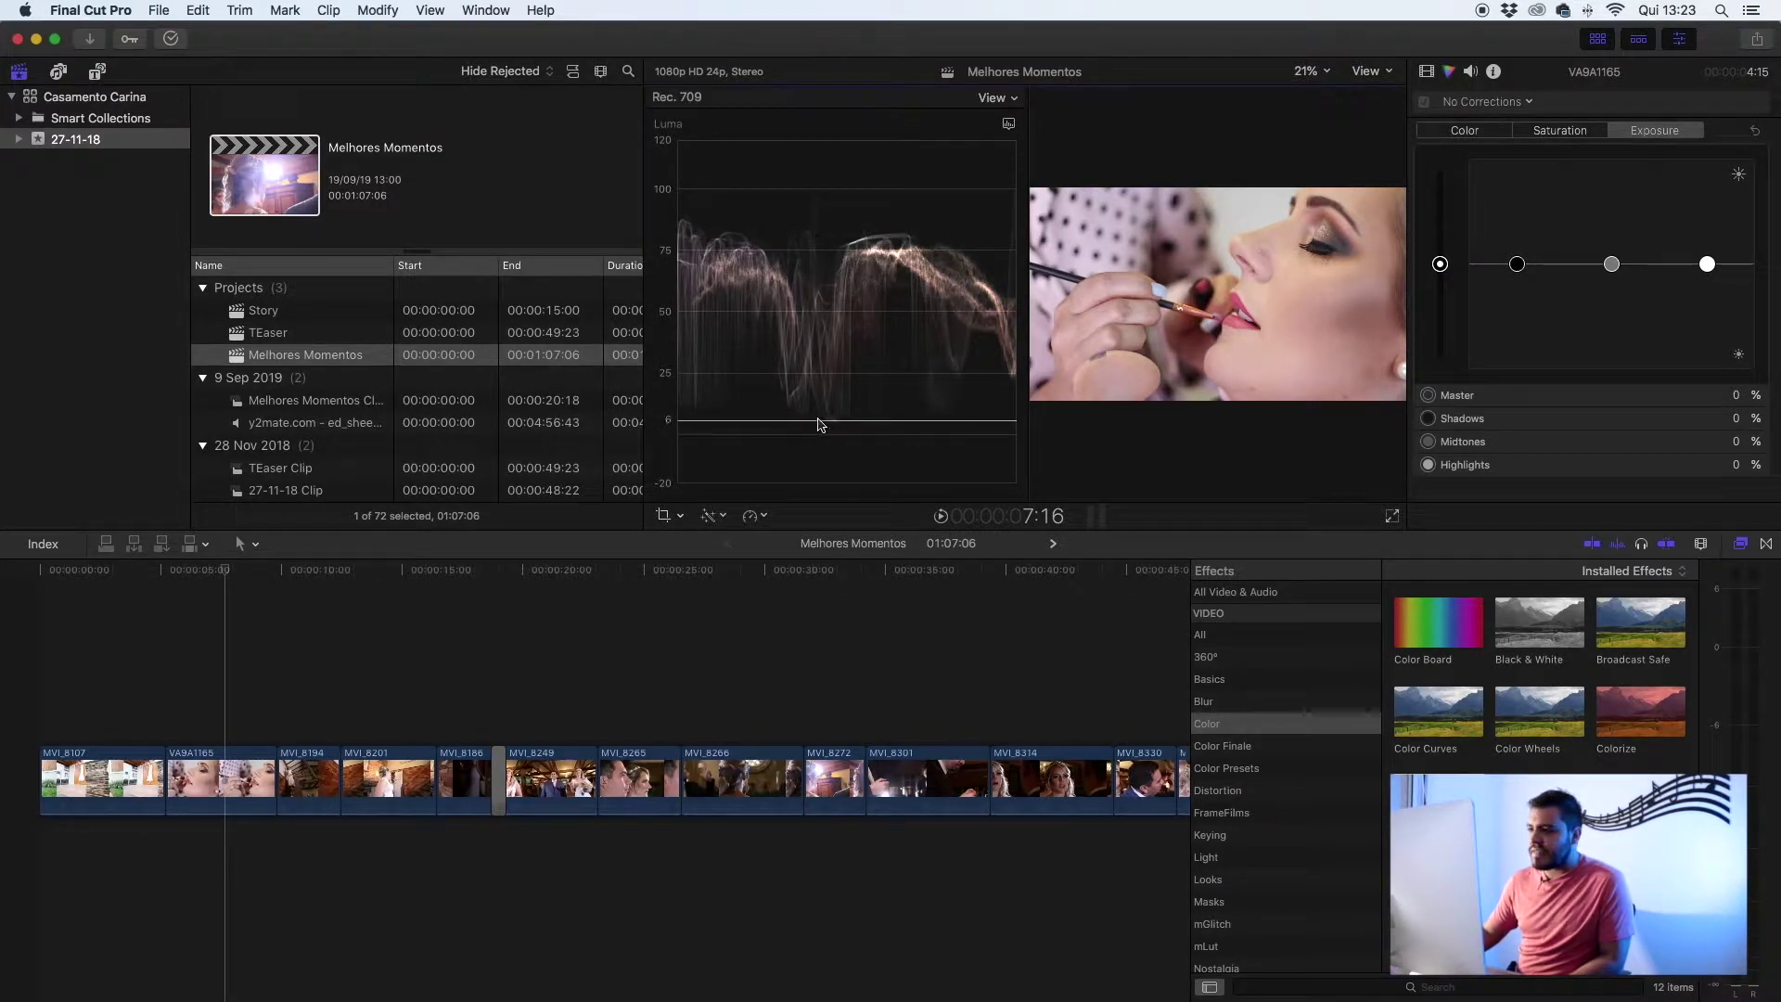
pyautogui.moveTo(1519, 269); pyautogui.dragTo(1522, 283)
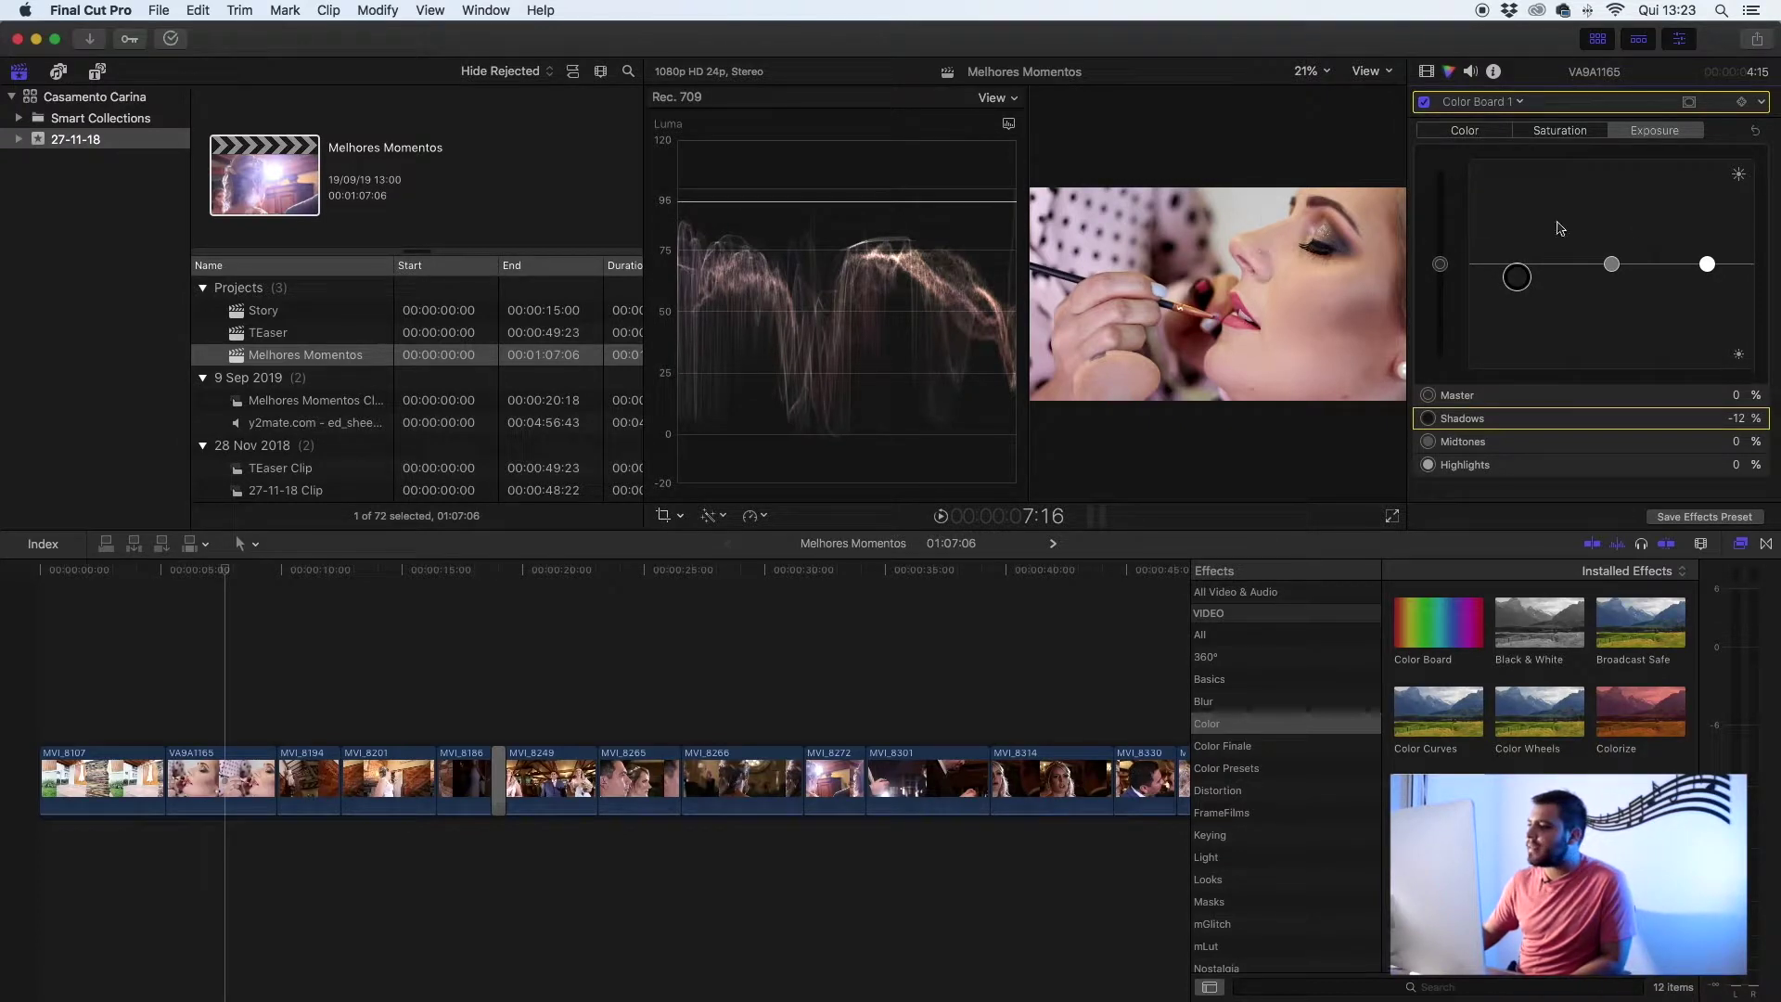
pyautogui.moveTo(1707, 265); pyautogui.dragTo(1707, 238)
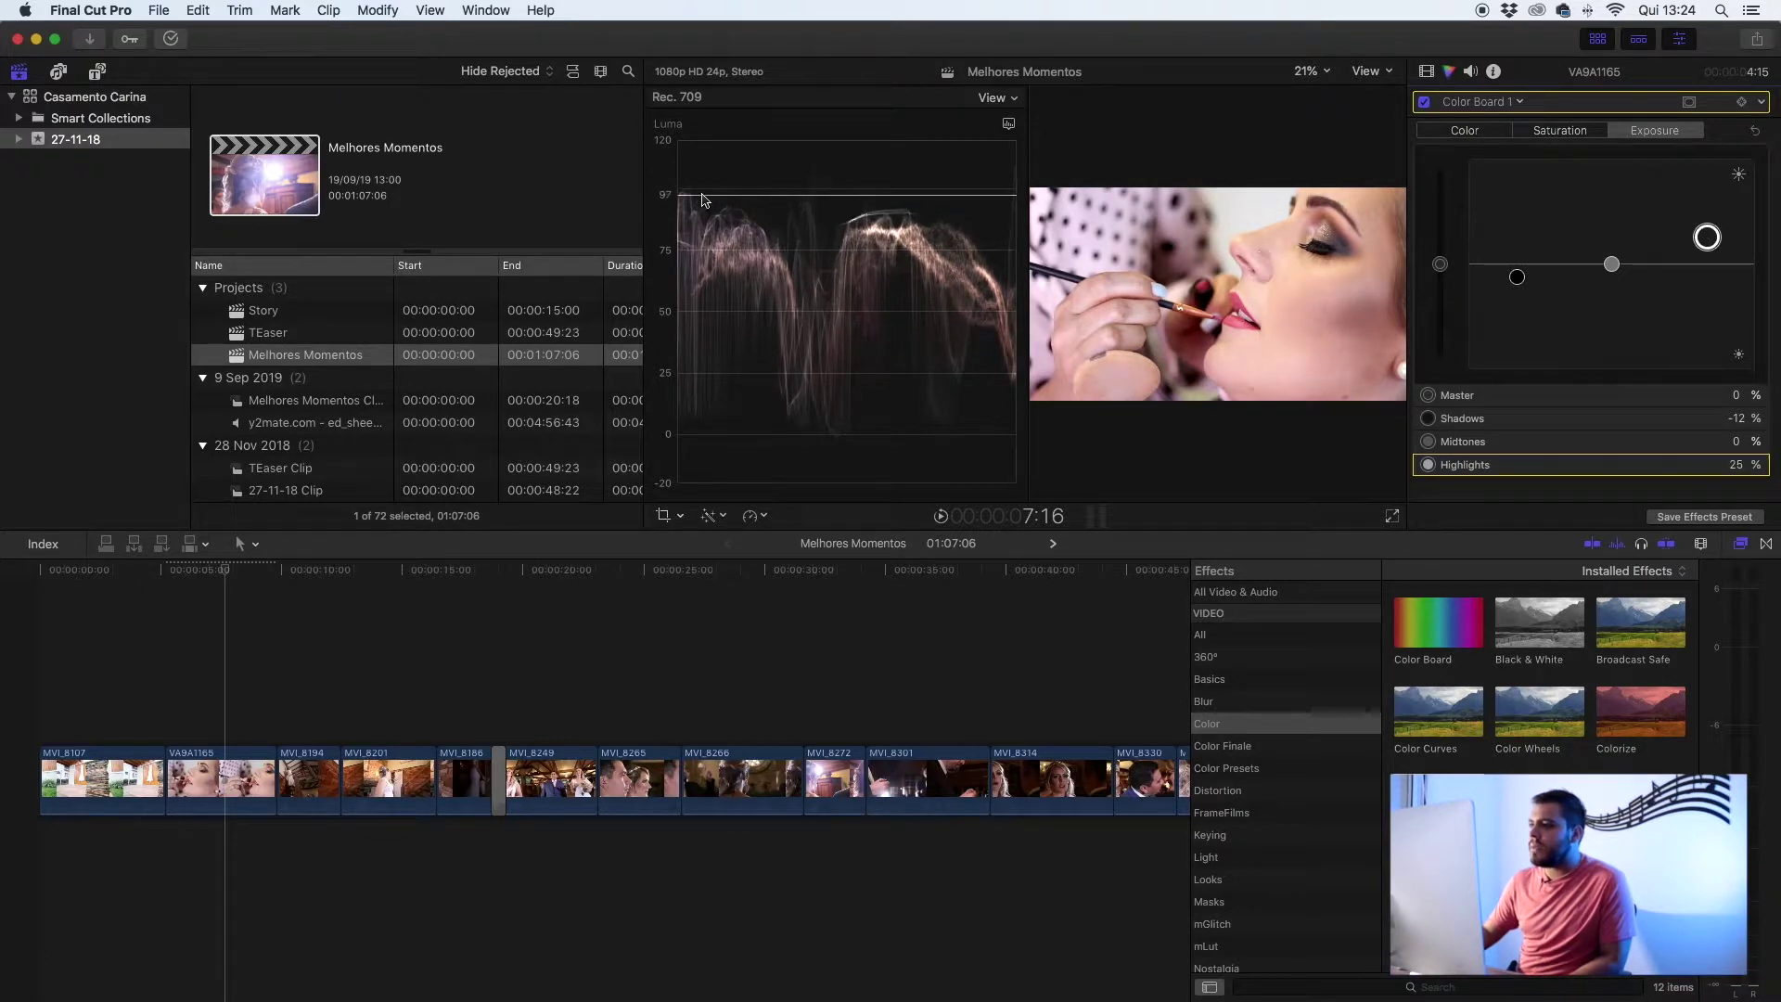
pyautogui.moveTo(1707, 236); pyautogui.dragTo(1707, 234)
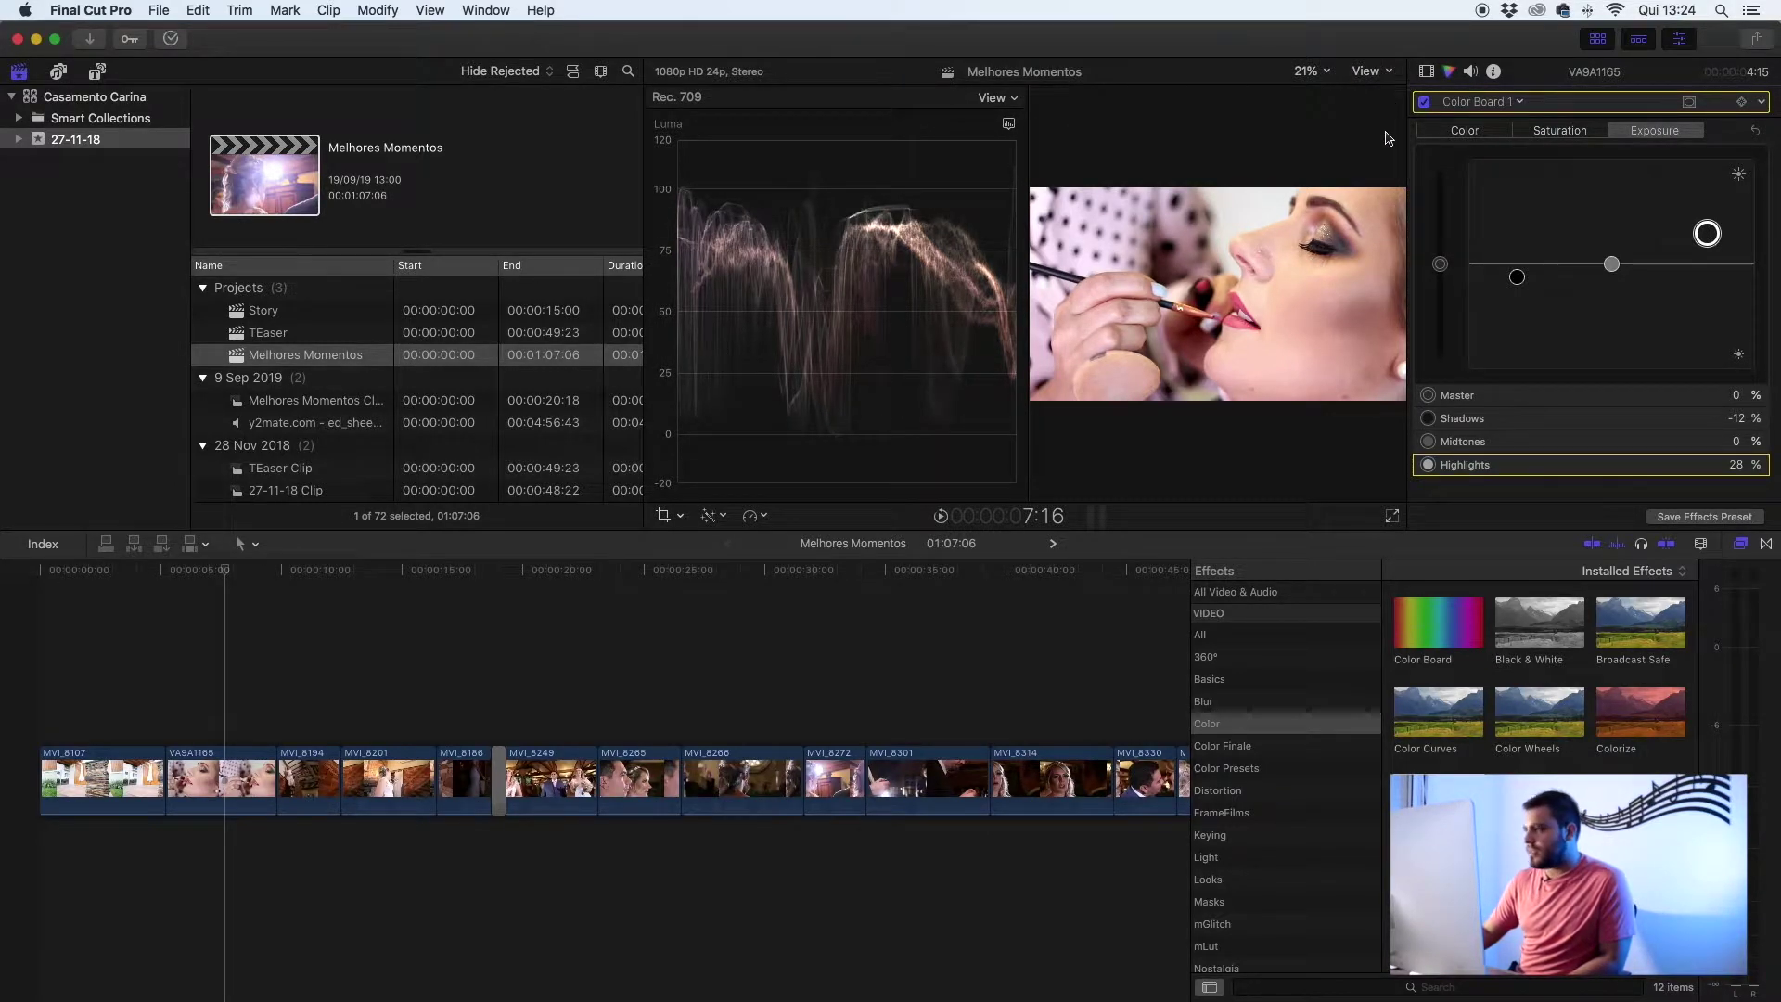
pyautogui.click(1393, 74)
# Hide the video scopes and toggle Color Board 1 off and on to compare, leaving it enabled
pyautogui.click(1396, 112)
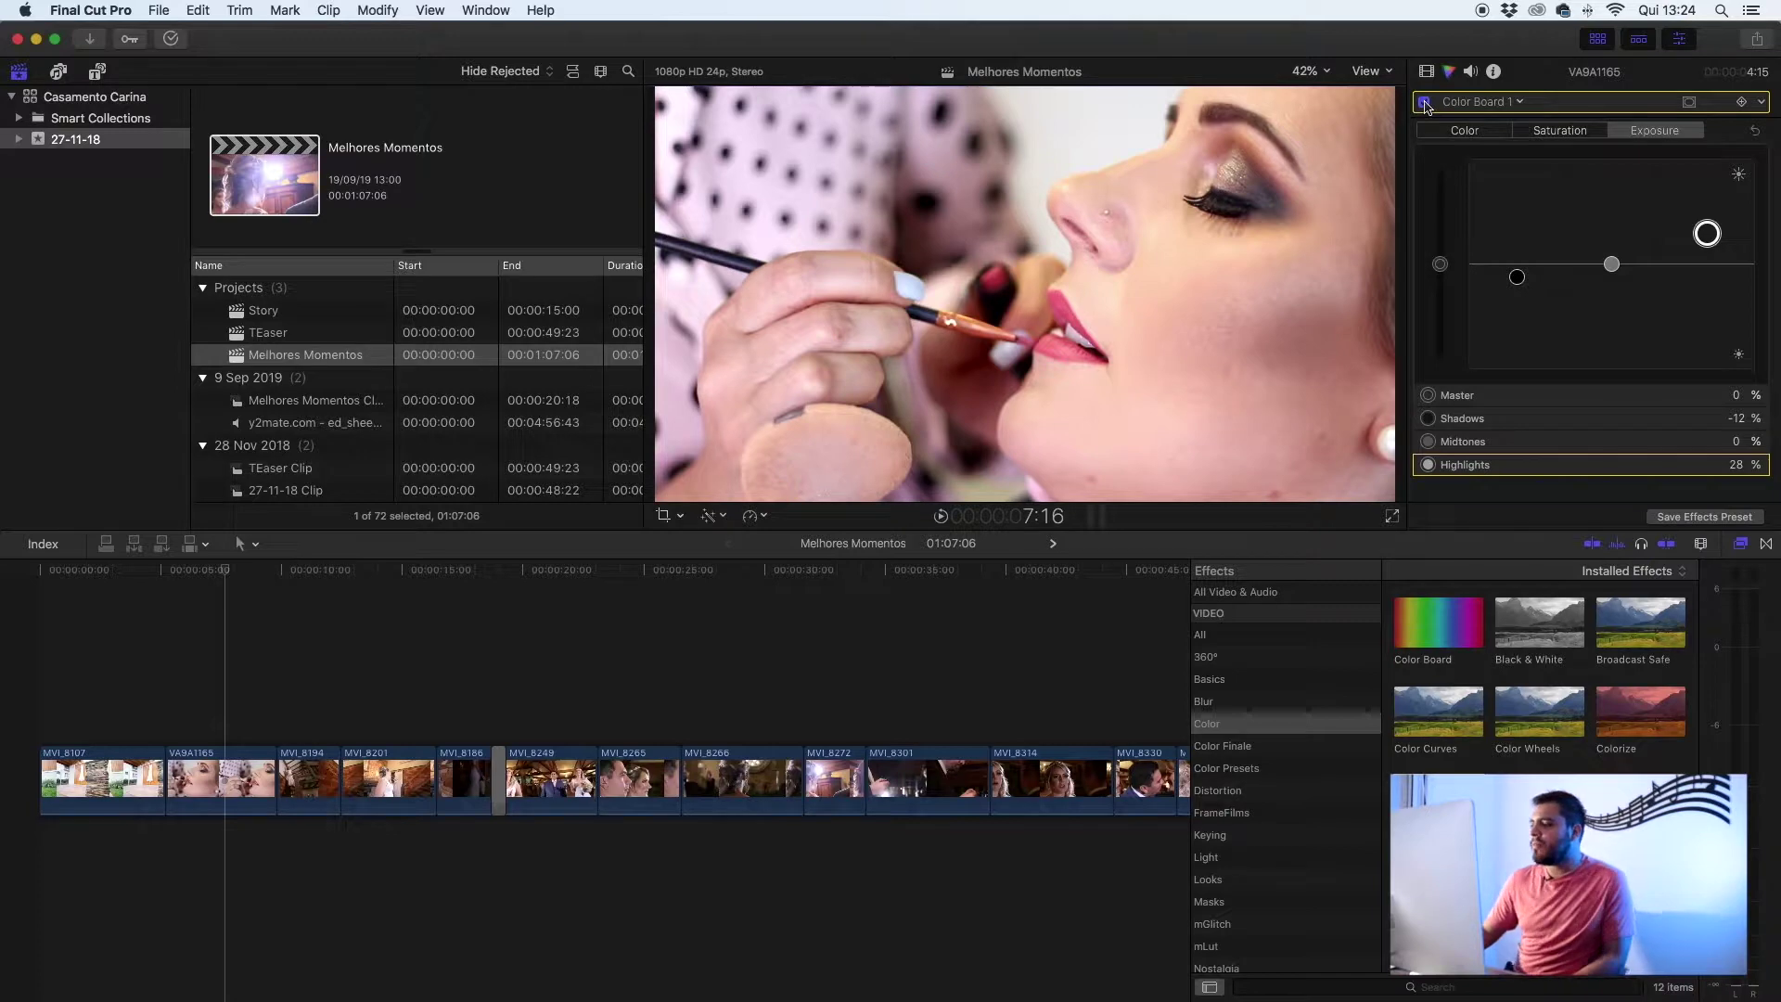
pyautogui.click(1424, 102)
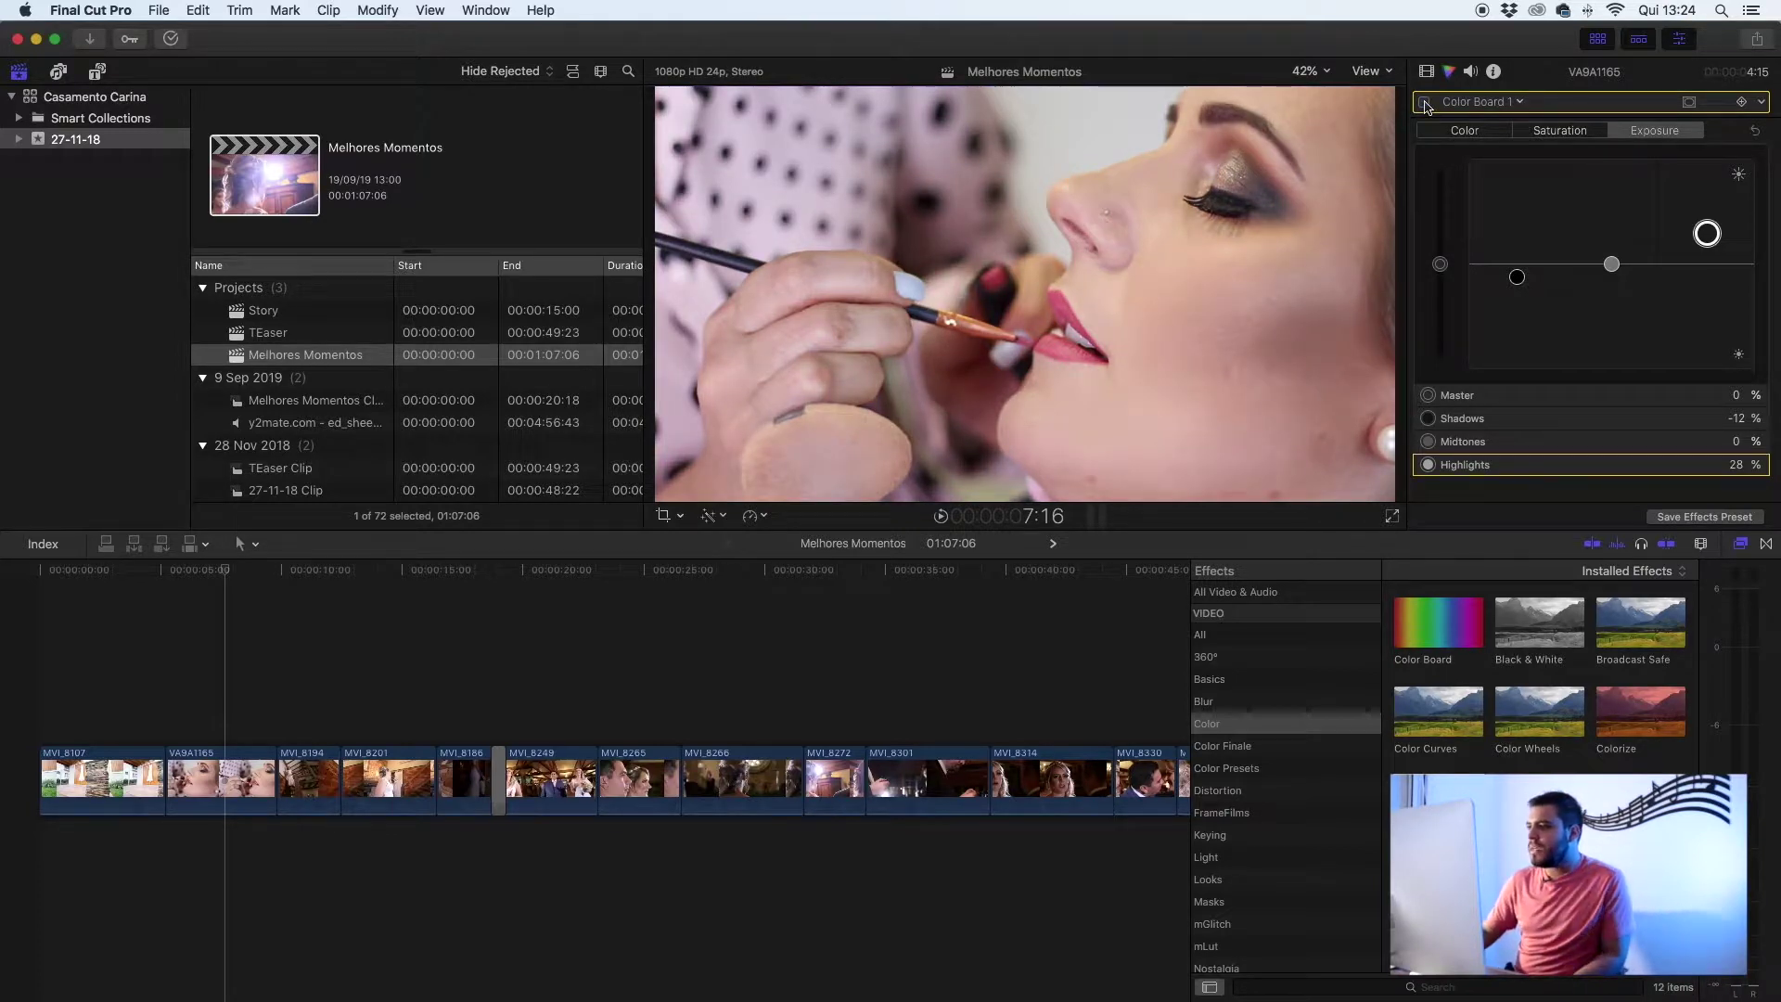
pyautogui.click(1424, 102)
pyautogui.click(1424, 102)
pyautogui.click(1424, 102)
pyautogui.click(1425, 102)
pyautogui.click(1424, 102)
pyautogui.click(1425, 102)
pyautogui.click(1425, 102)
pyautogui.click(1424, 102)
pyautogui.click(1425, 102)
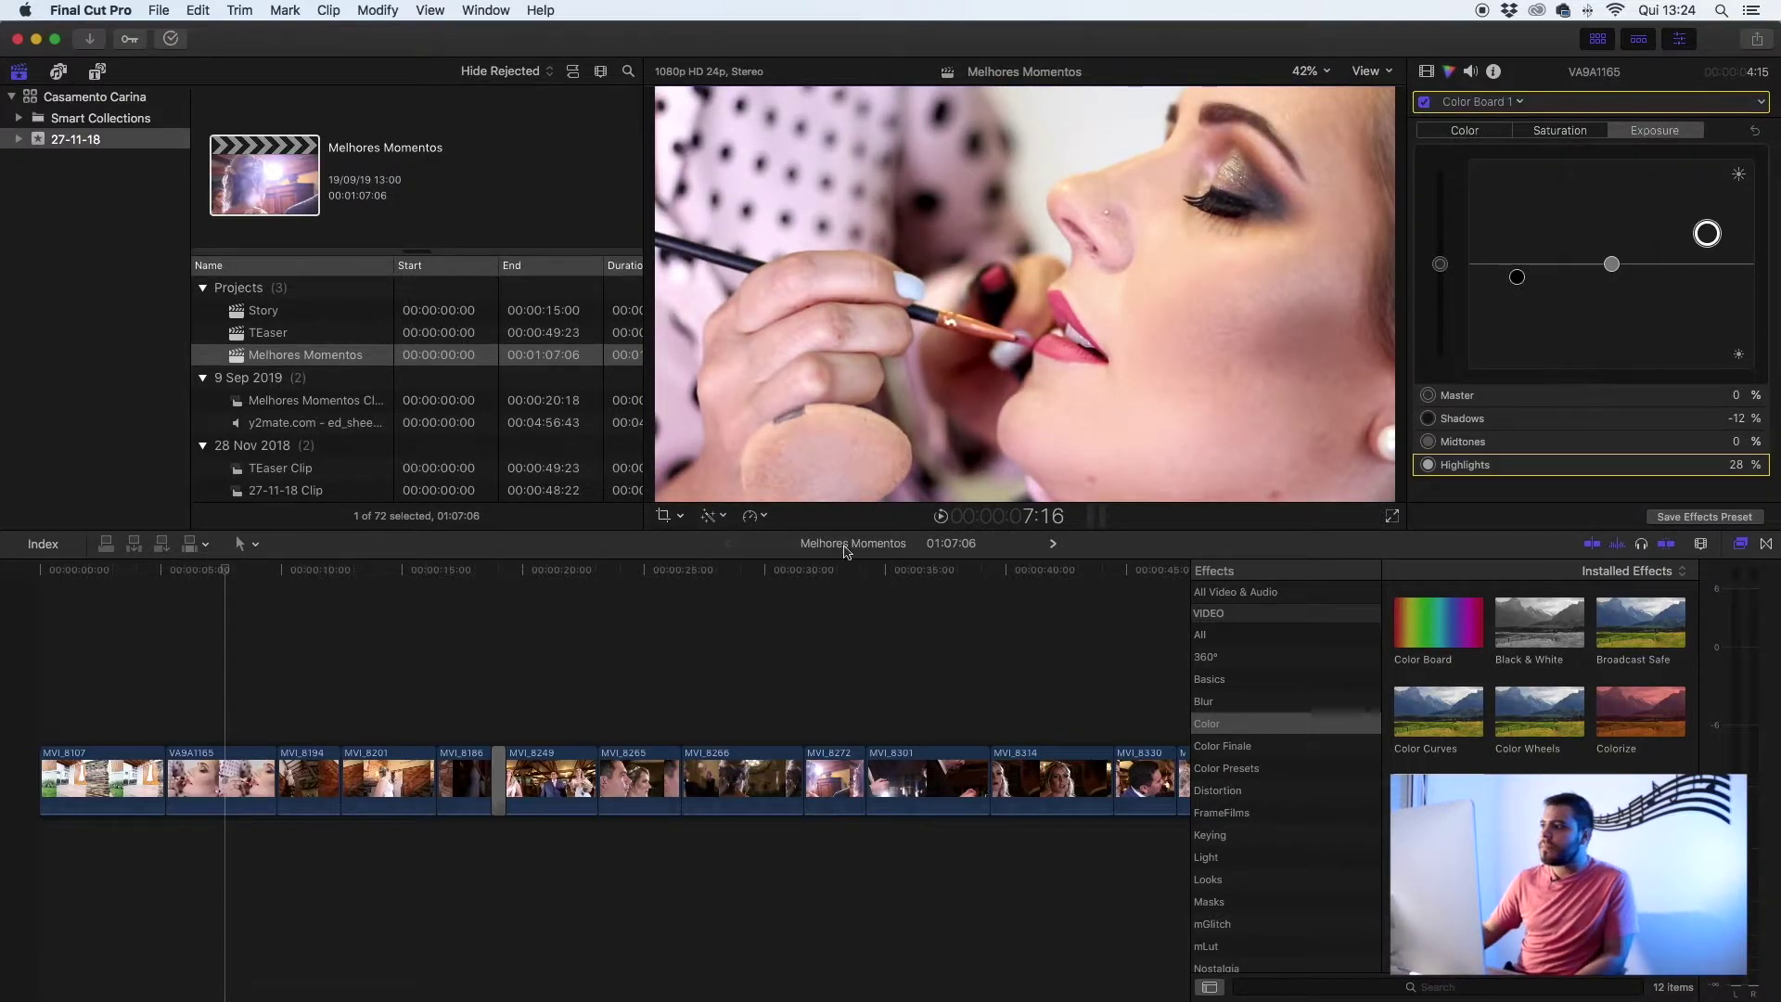
pyautogui.click(214, 757)
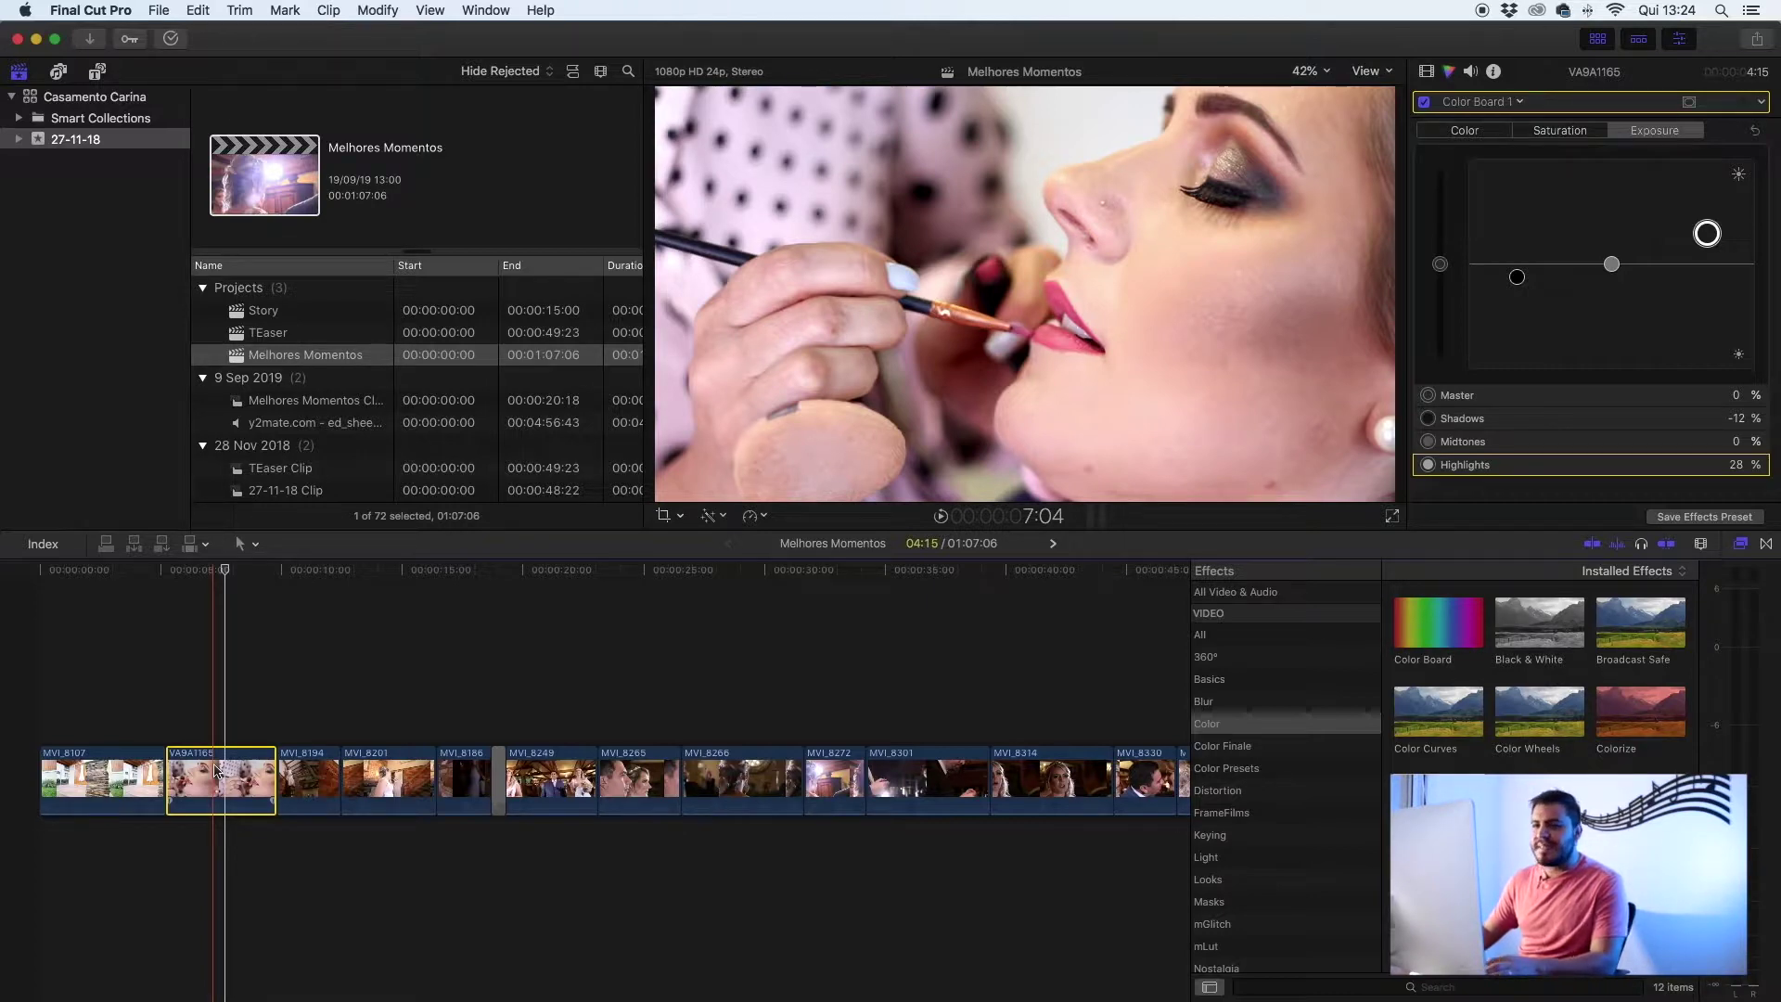
# Paste the exposure grade onto MVI_8194, MVI_8201 and MVI_8186, then select MVI_8201 alone
pyautogui.moveTo(304, 707); pyautogui.dragTo(458, 777)
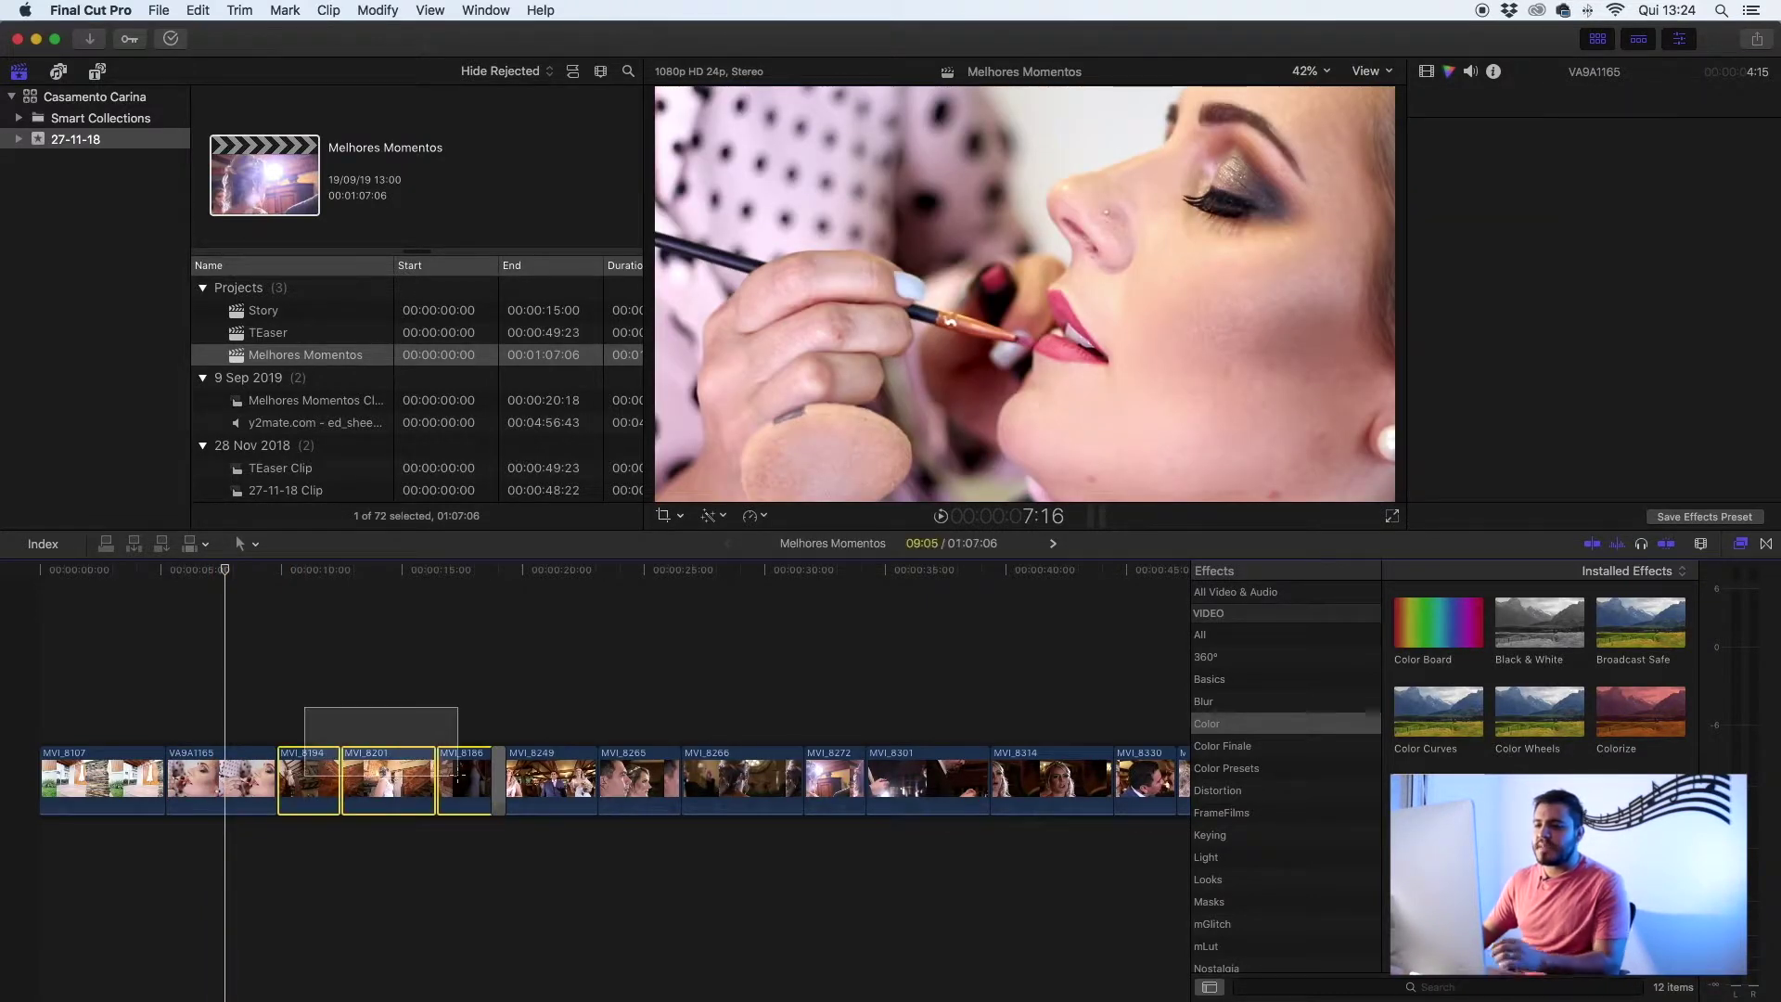
pyautogui.click(204, 12)
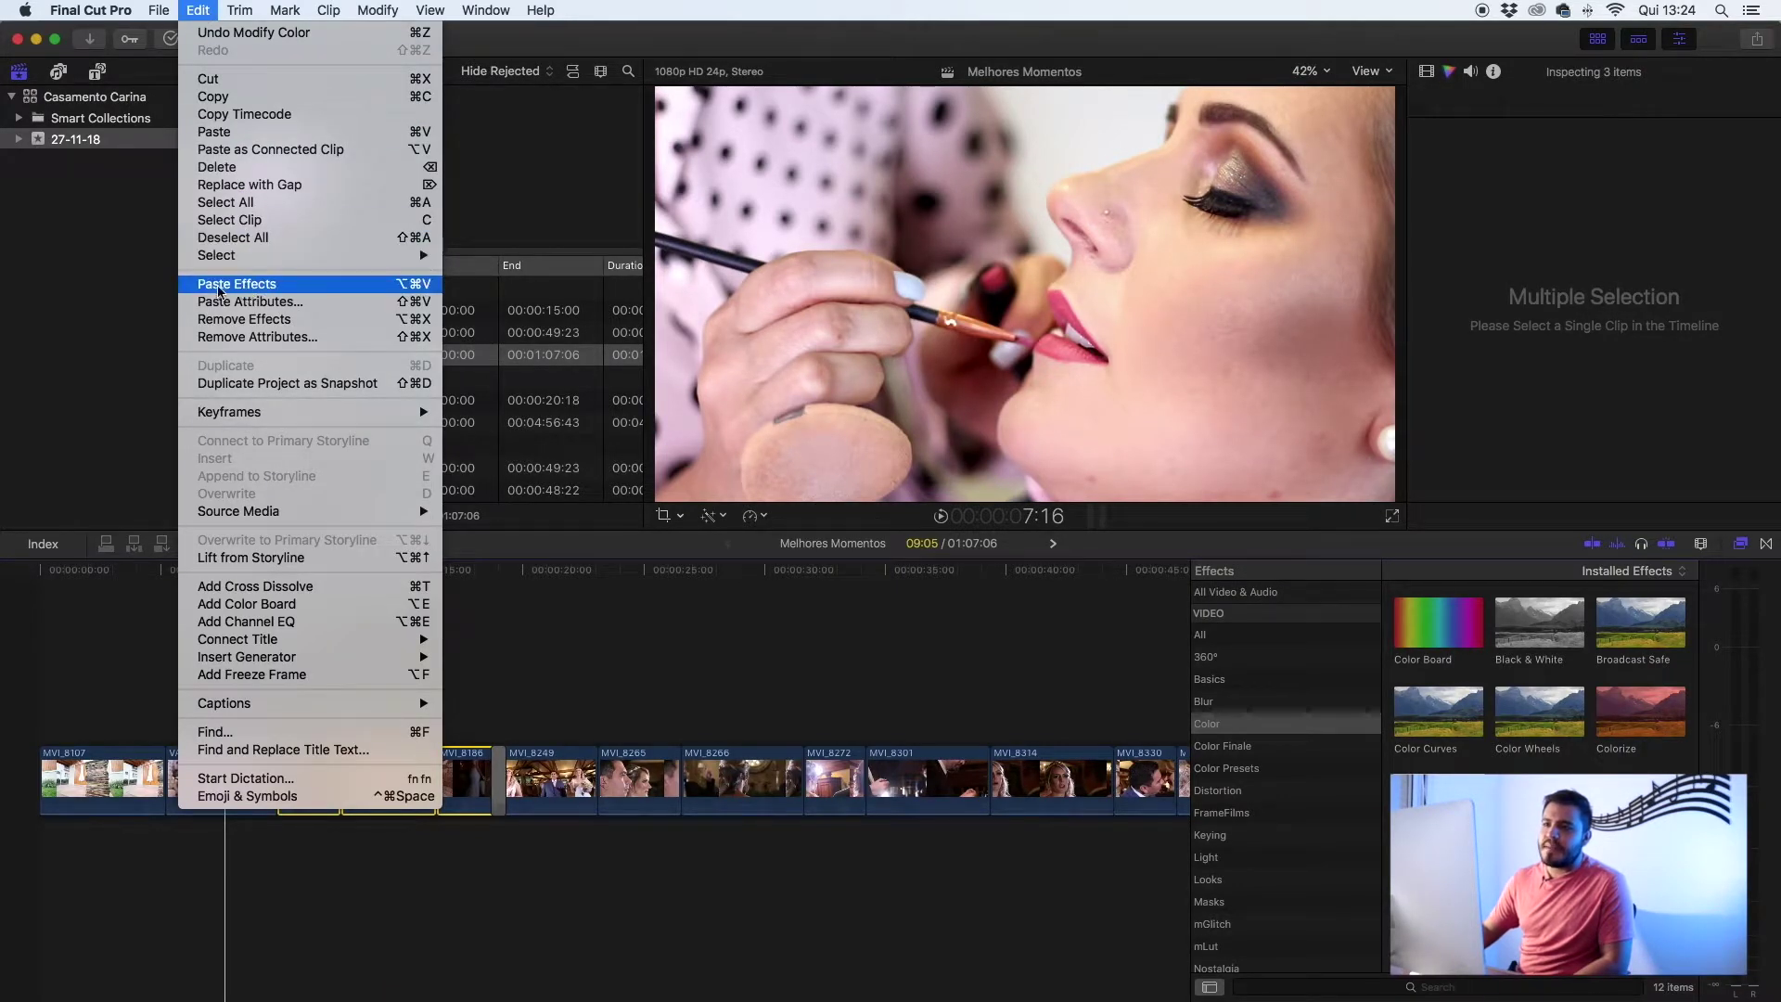
pyautogui.click(260, 293)
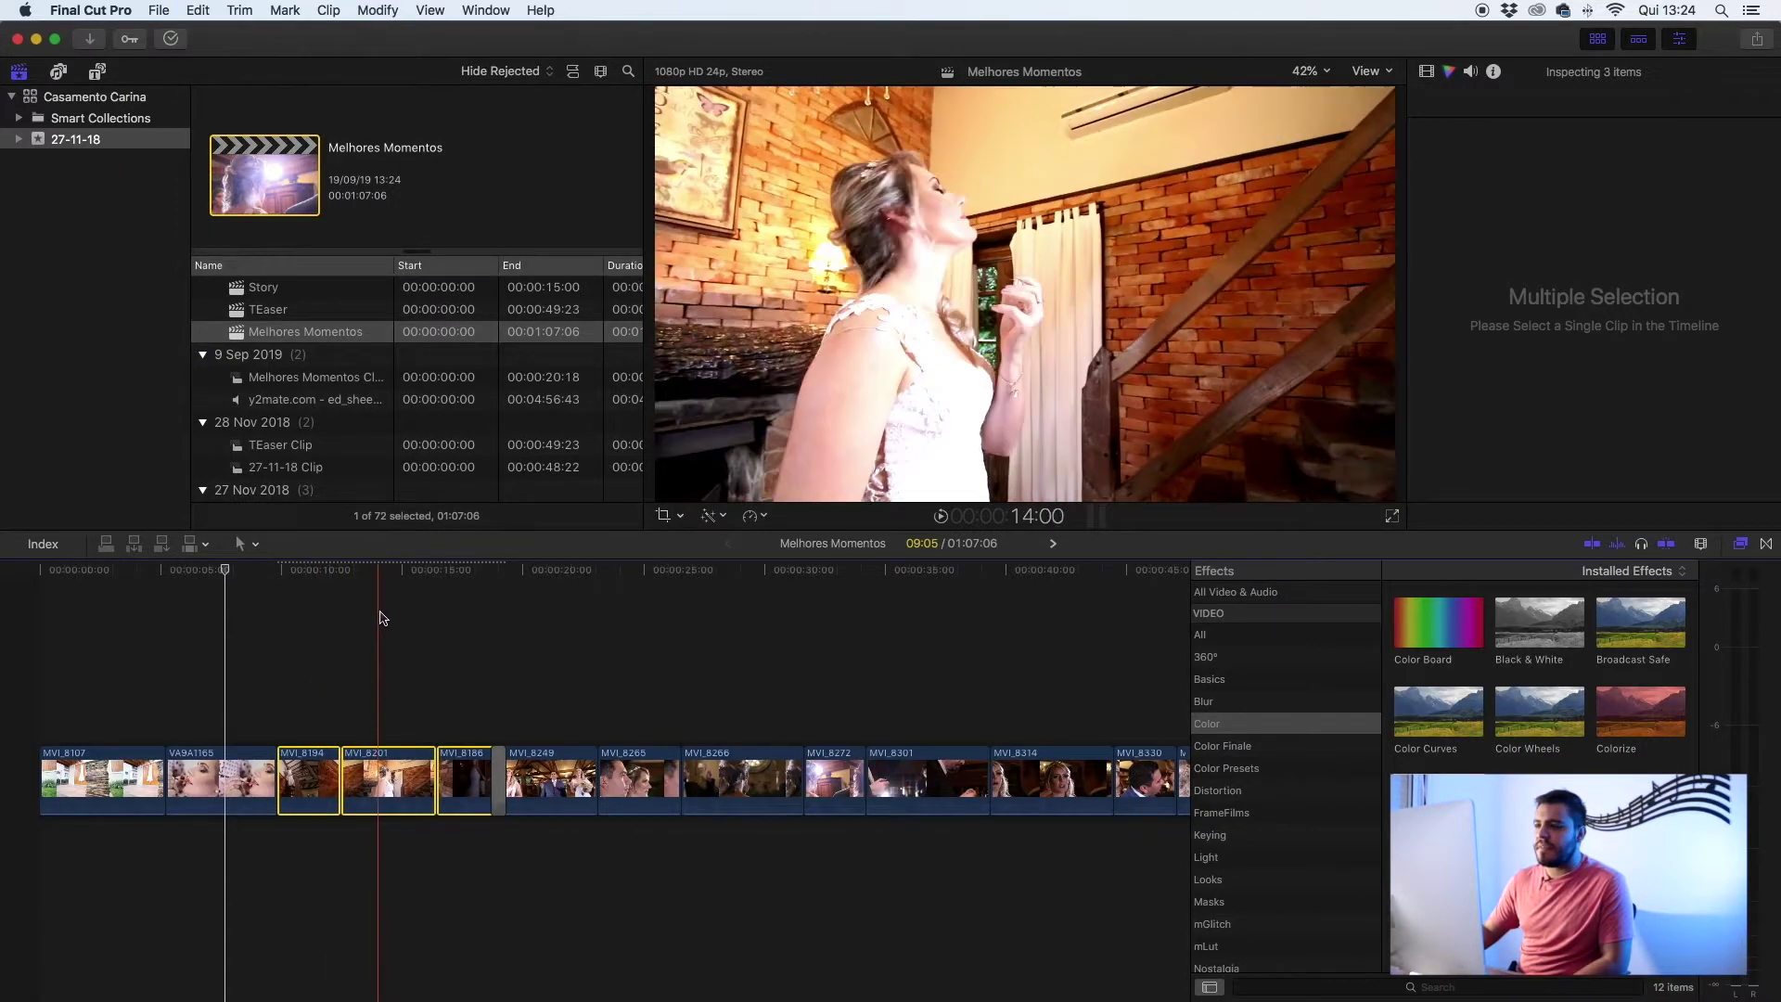
pyautogui.click(388, 758)
pyautogui.click(370, 761)
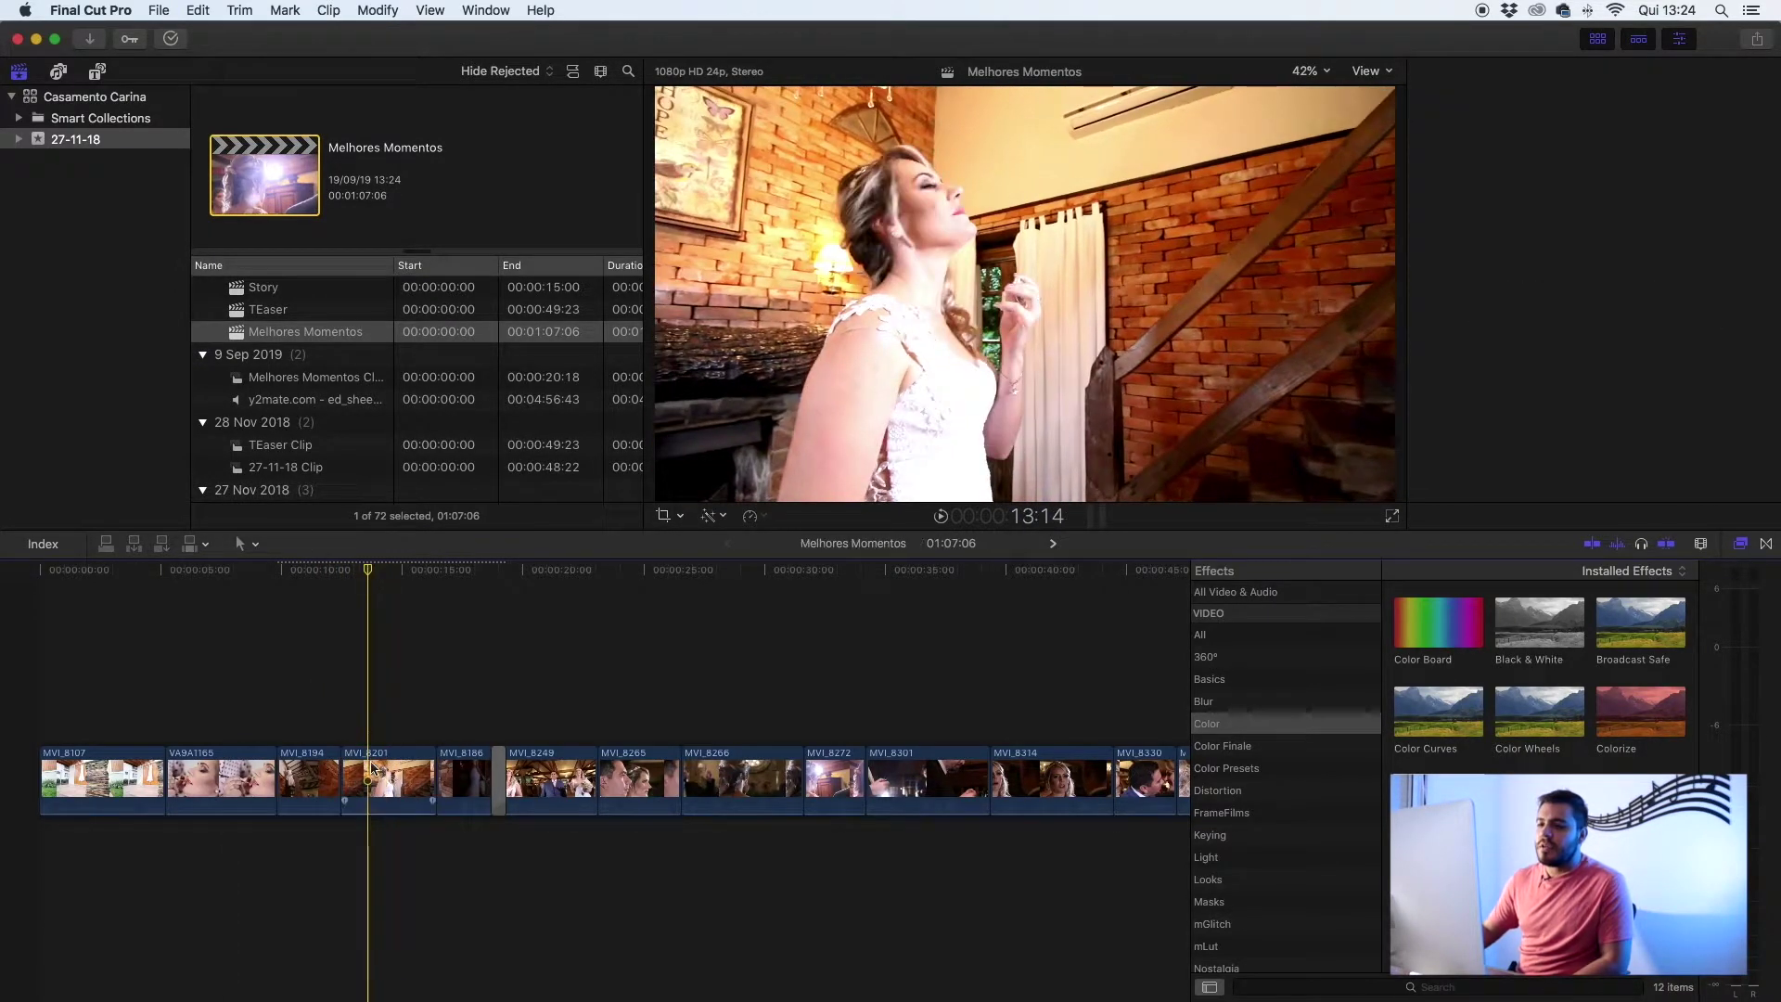
# Show the luma waveform on MVI_8201's bride frame at 14:08
pyautogui.click(388, 573)
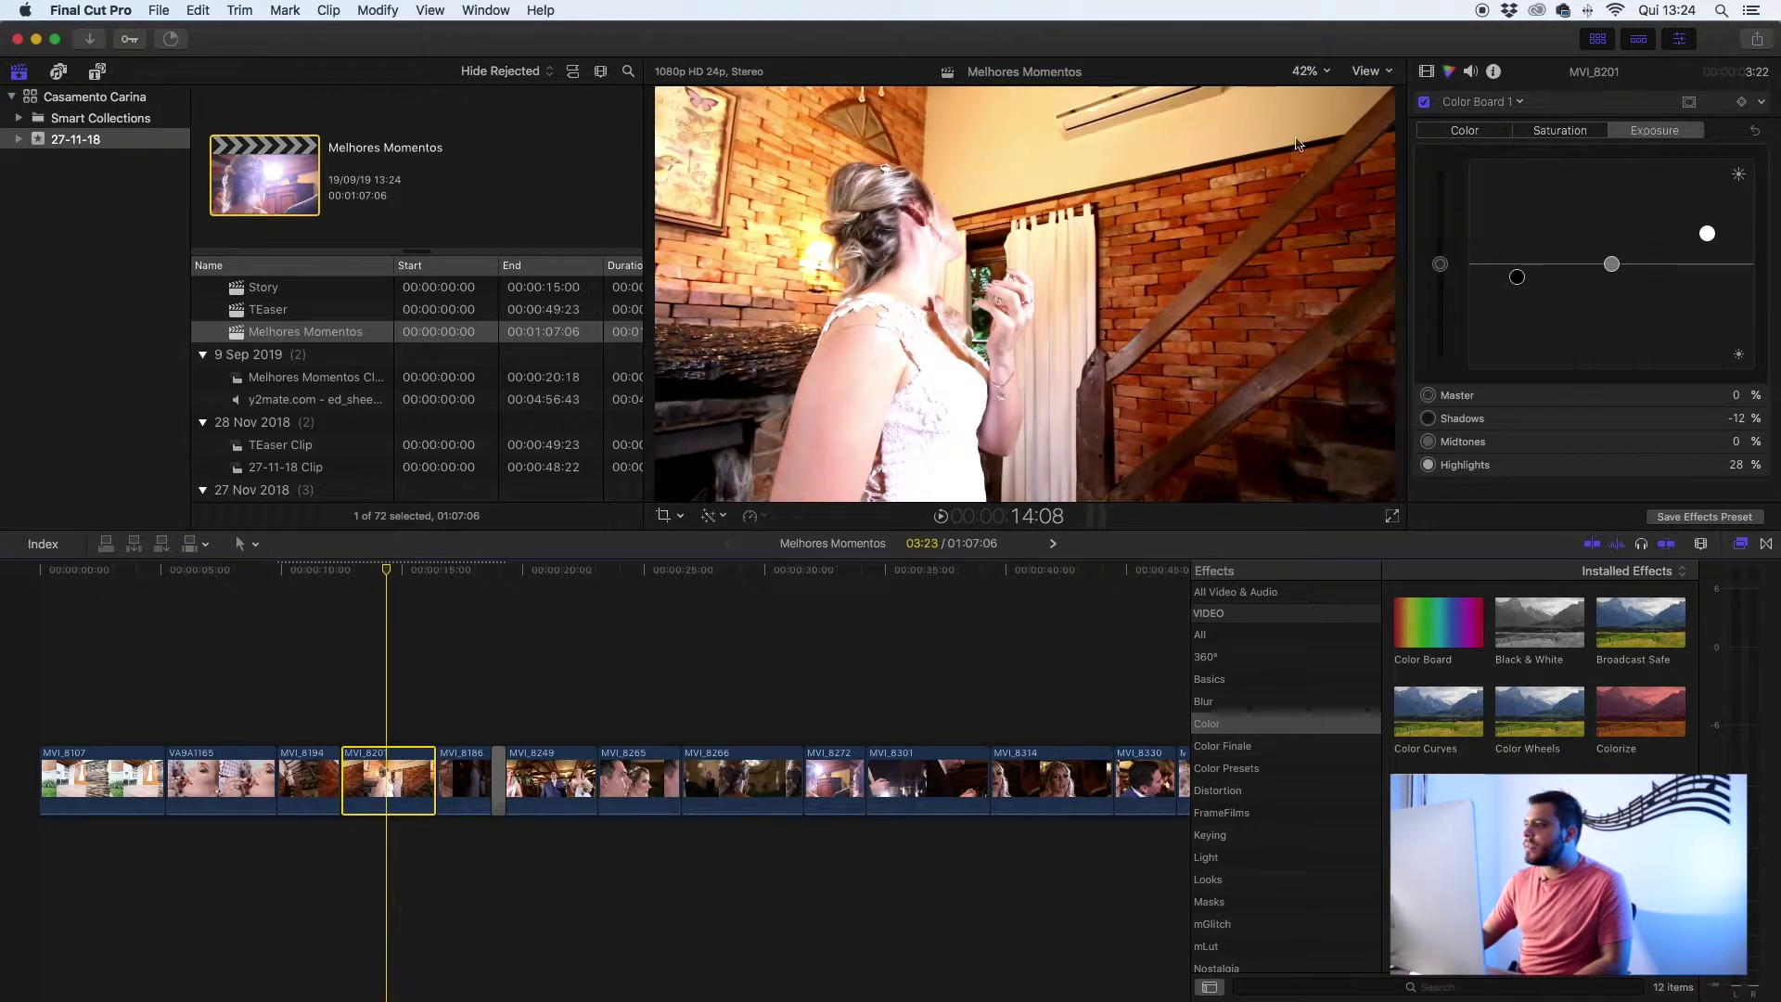
pyautogui.click(1367, 71)
pyautogui.click(1391, 107)
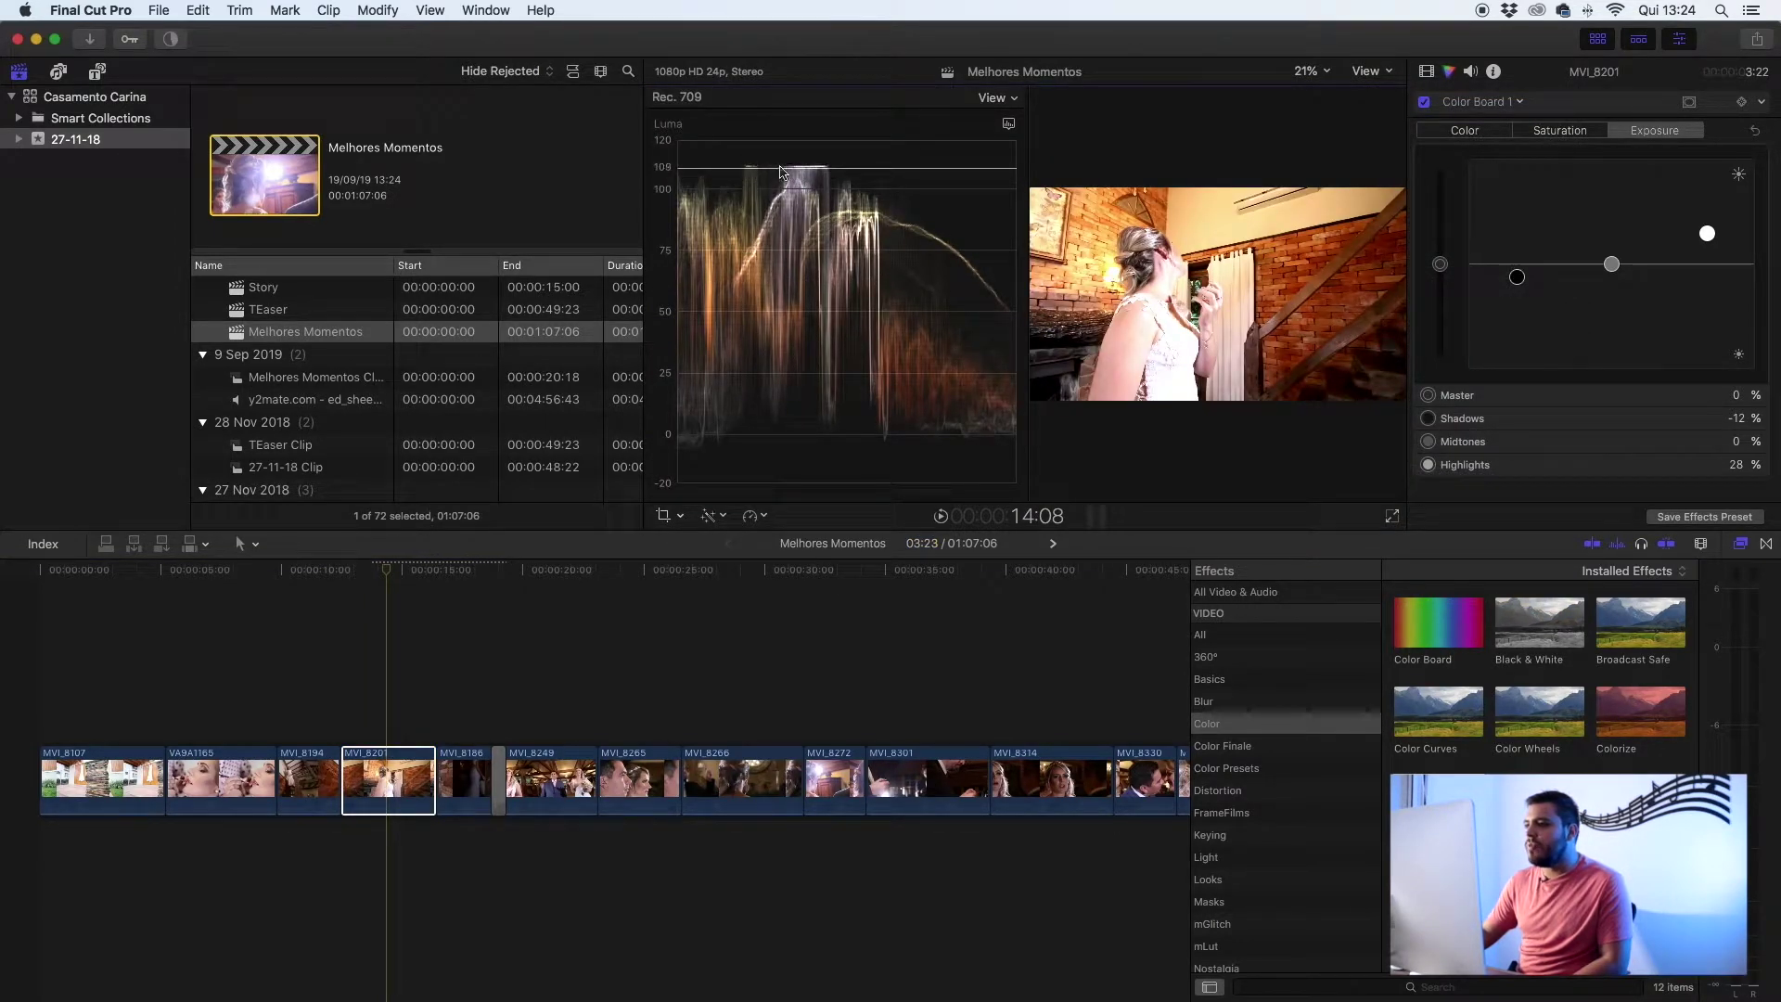
# Retune MVI_8201's exposure to highlights 0% and shadows -8%
pyautogui.moveTo(1708, 236); pyautogui.dragTo(1712, 266)
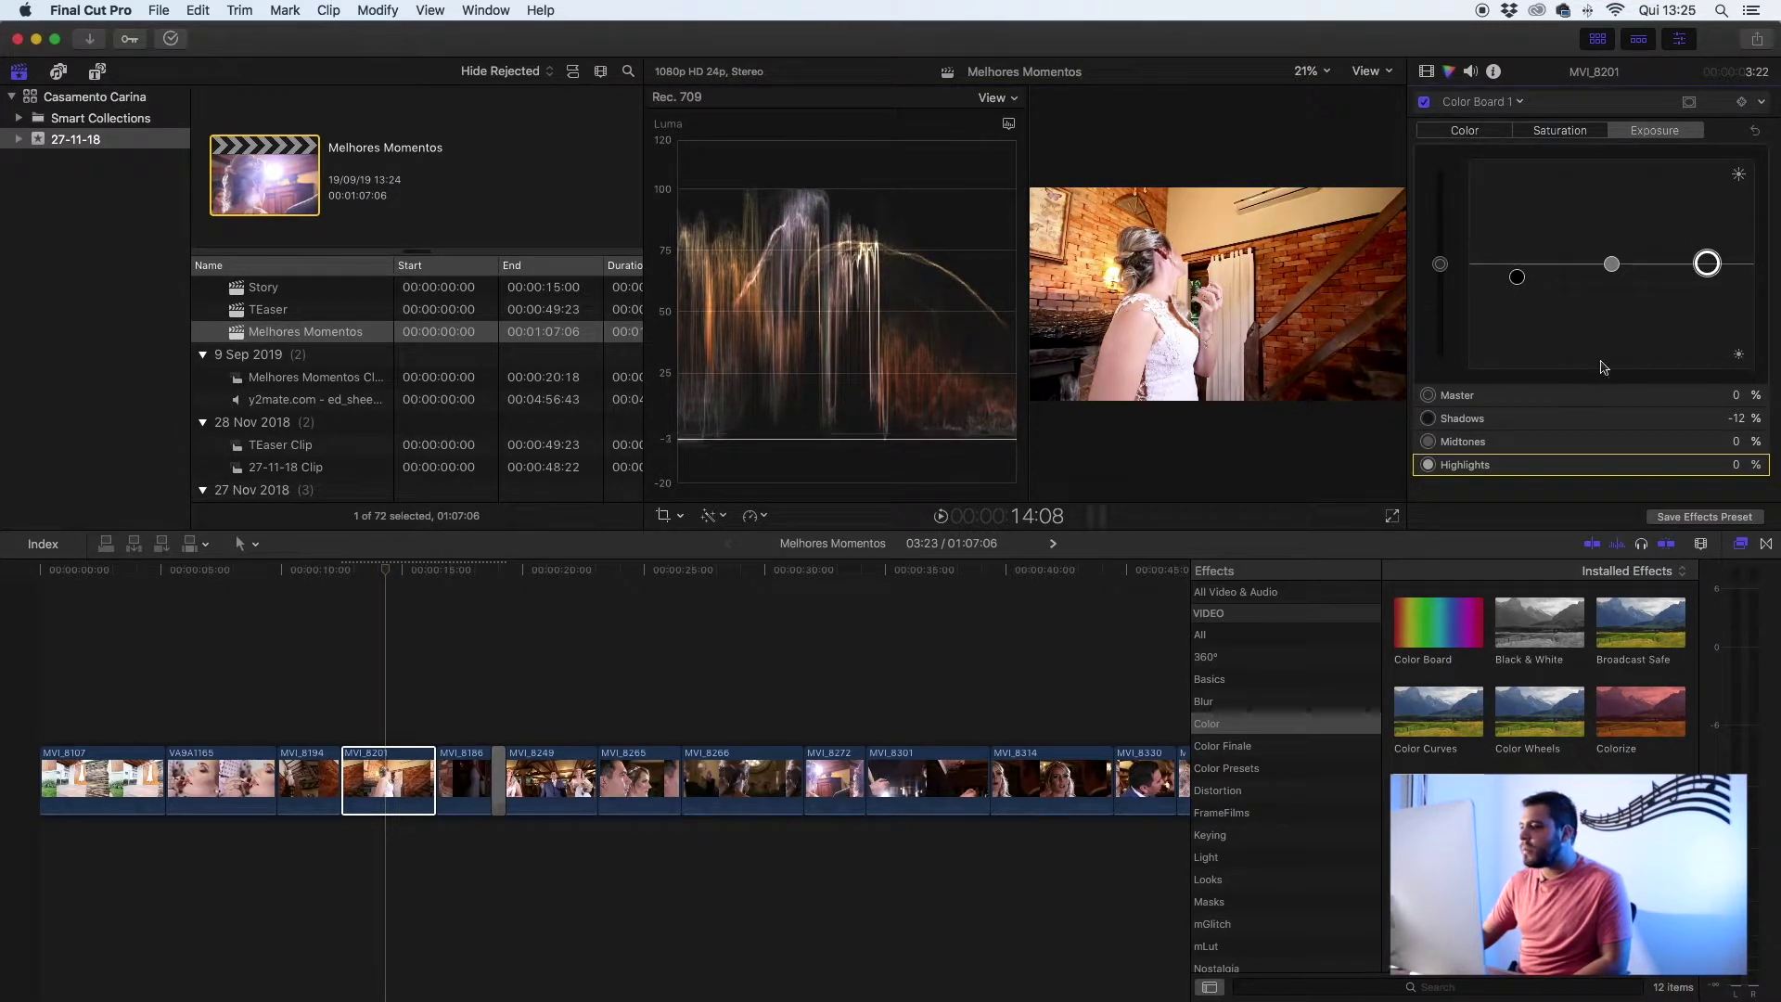
pyautogui.moveTo(1519, 279); pyautogui.dragTo(1517, 272)
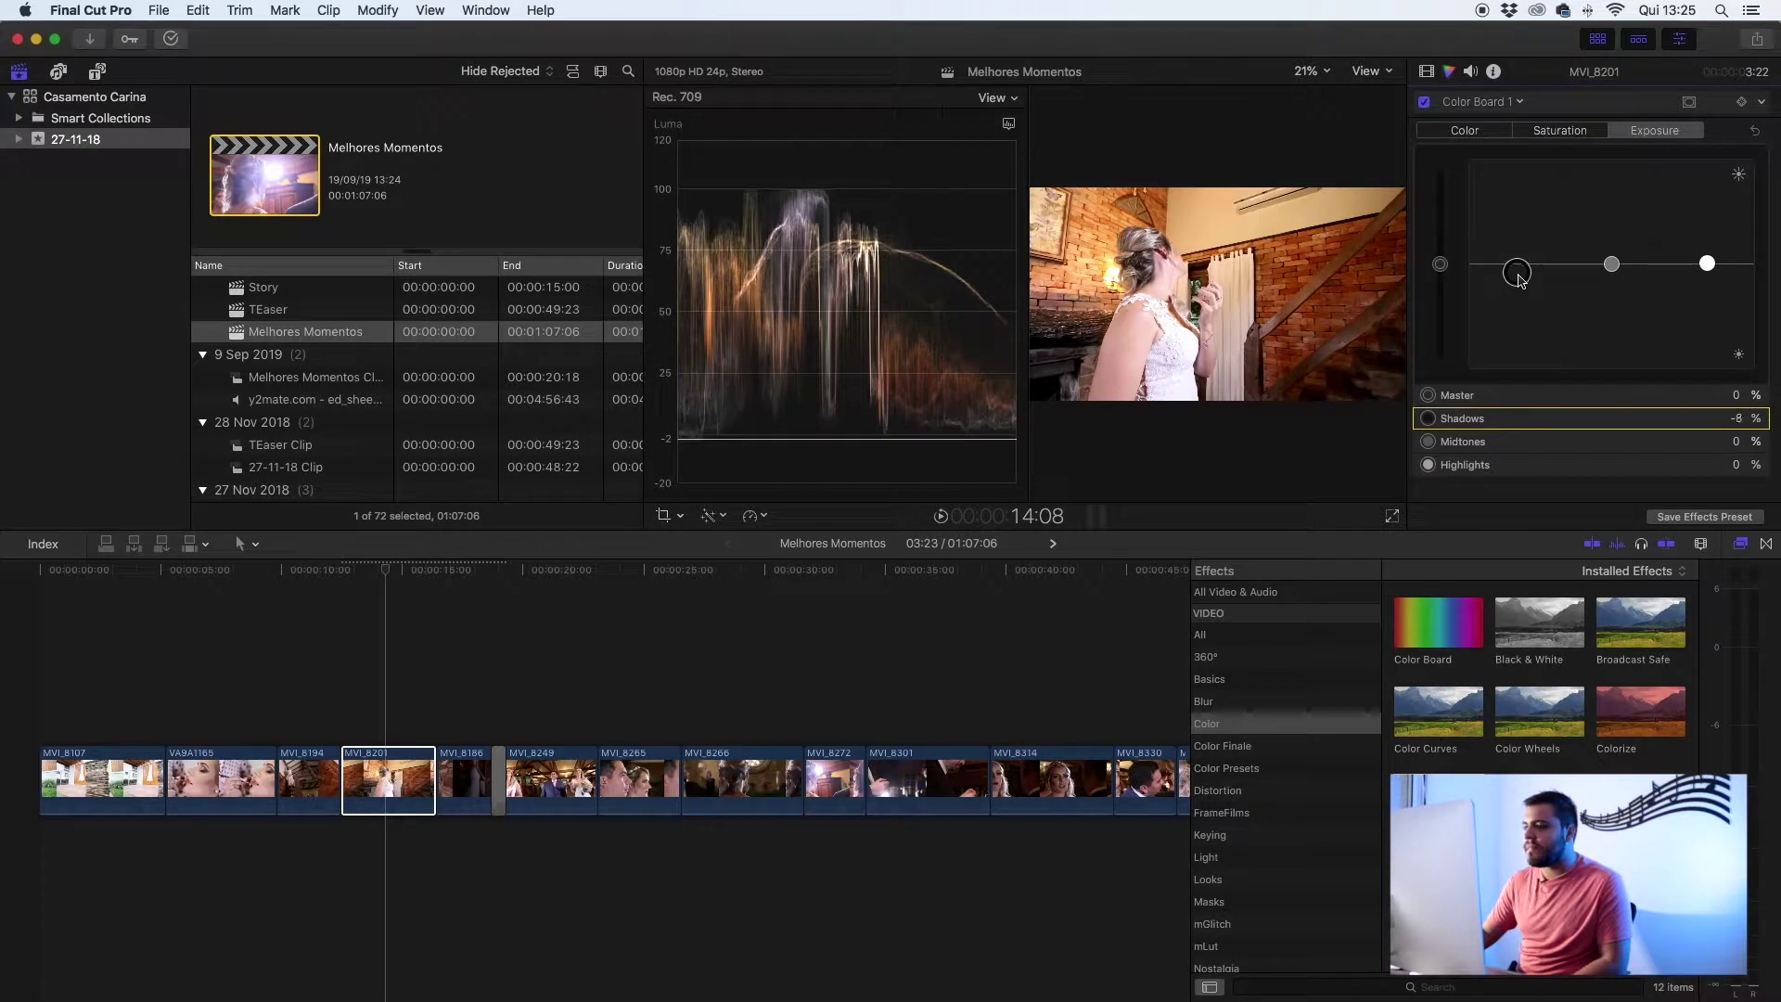
pyautogui.click(313, 779)
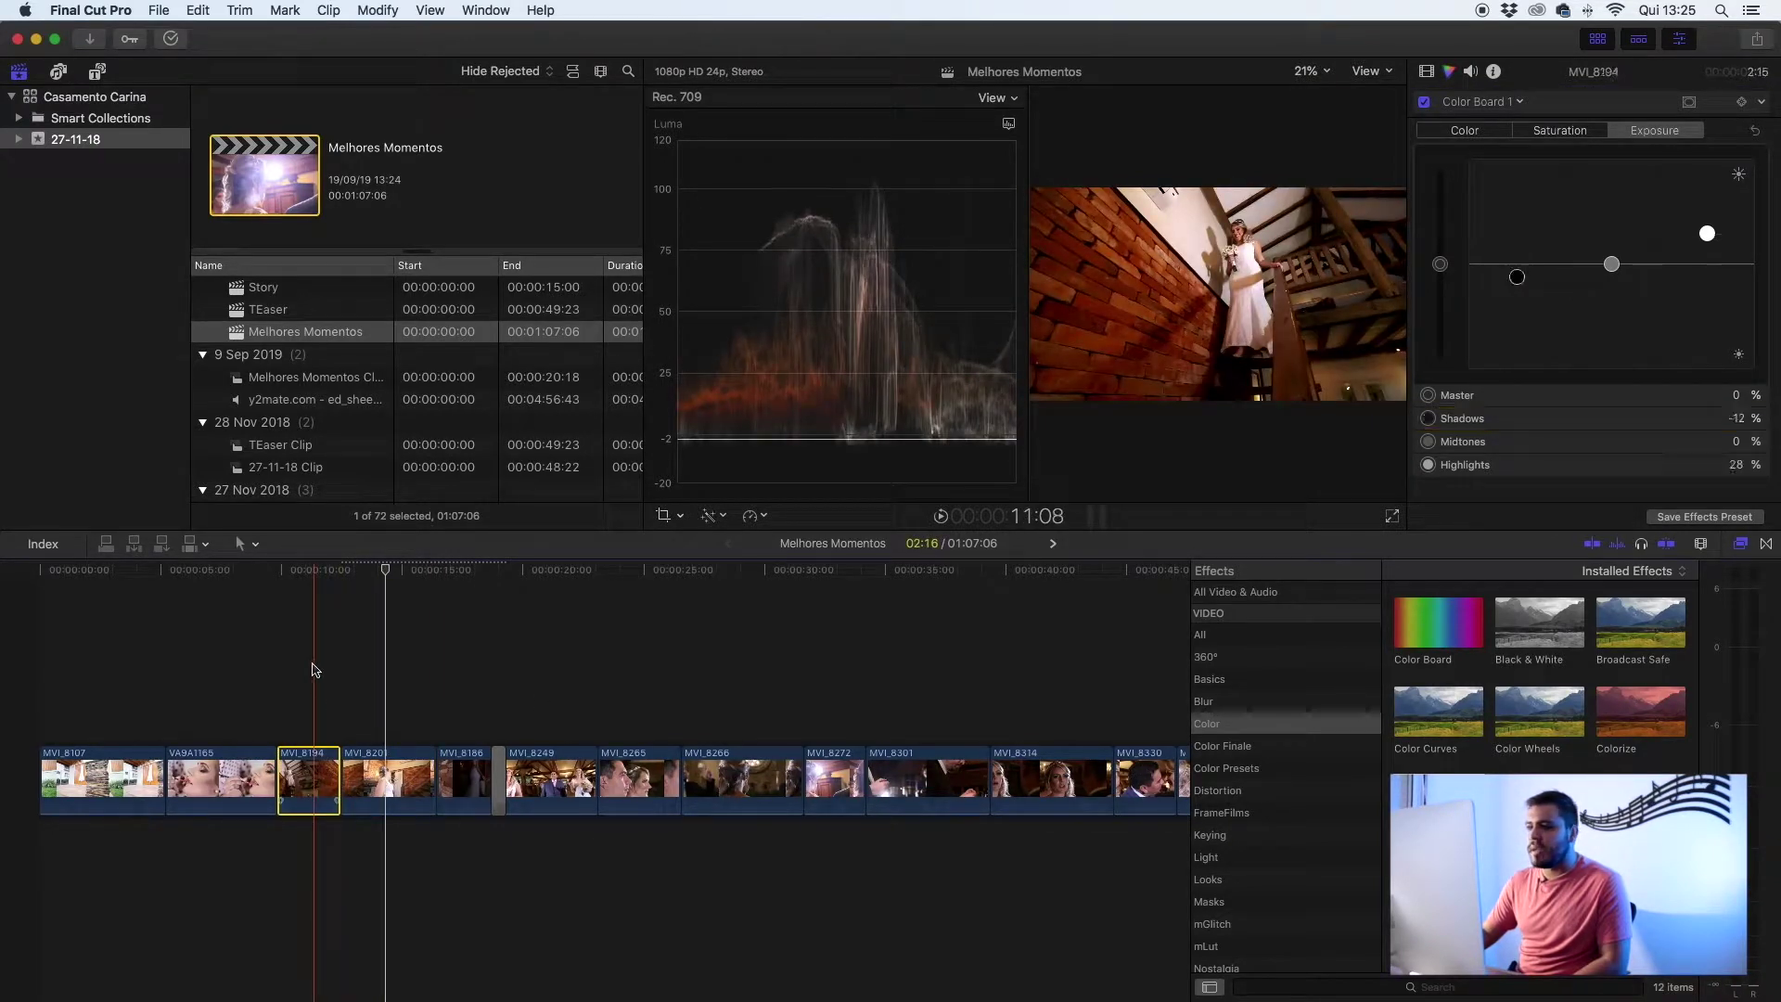
# Set MVI_8194's exposure to shadows -9%, midtones 17% and highlights 31%
pyautogui.click(312, 572)
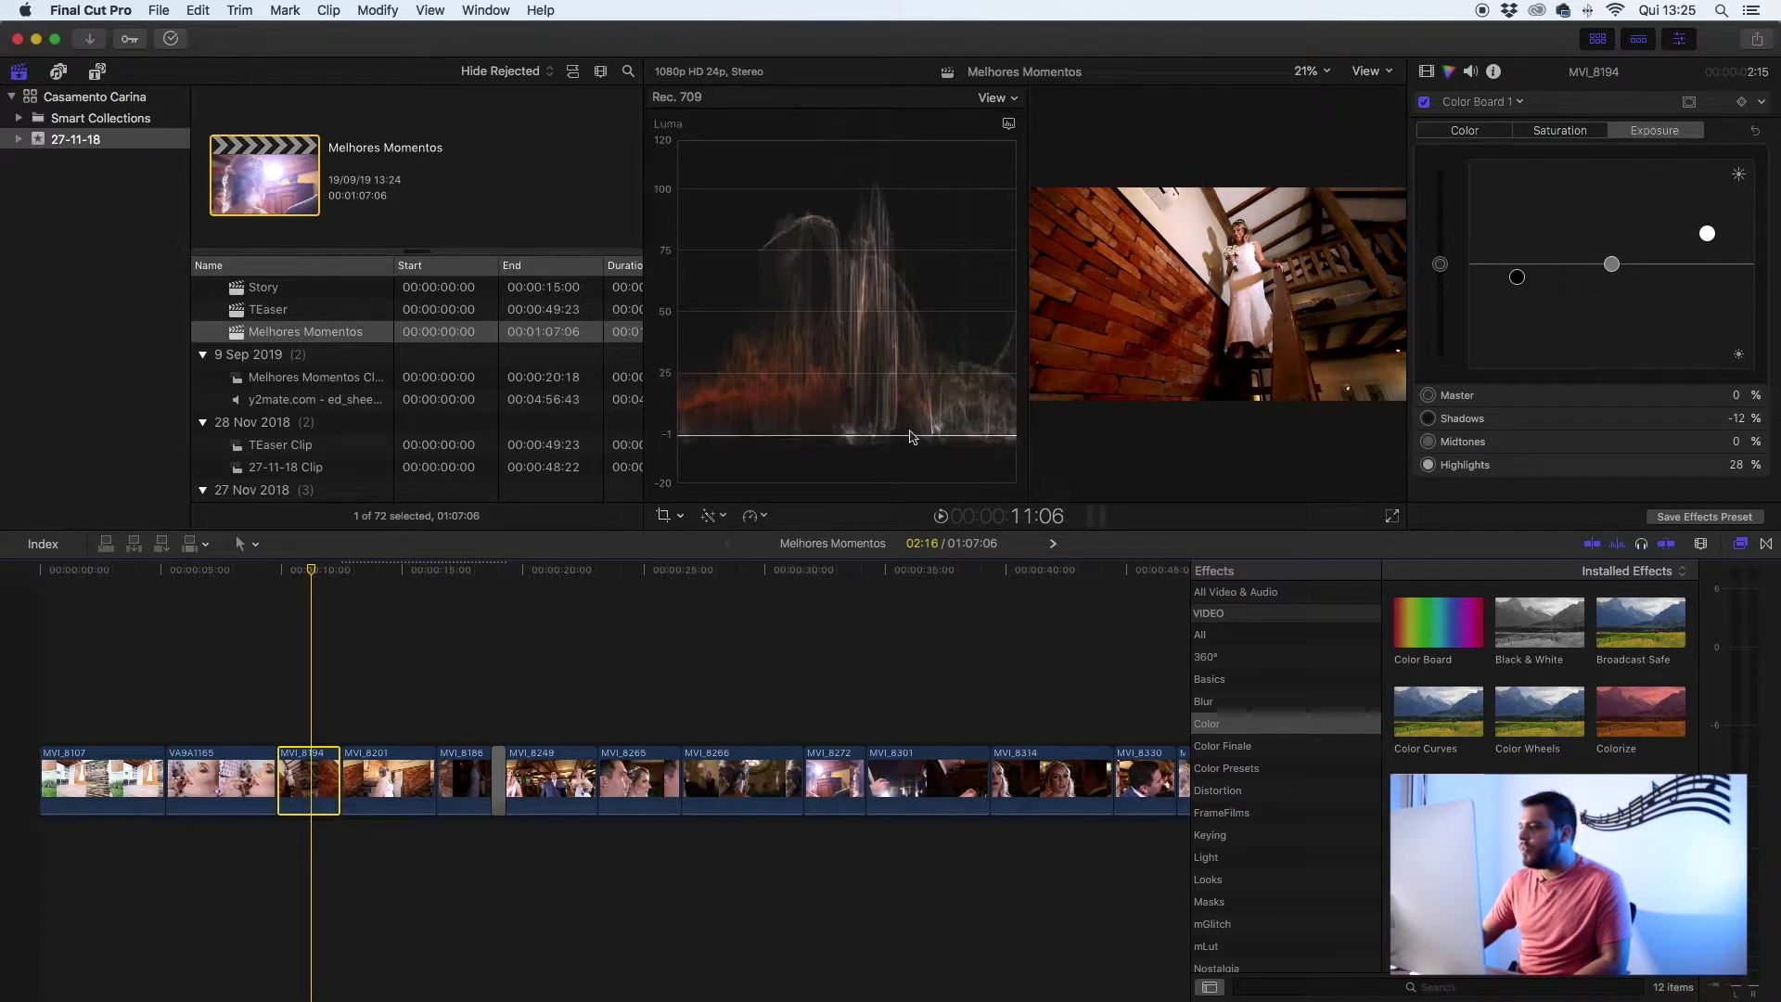
pyautogui.moveTo(1519, 279); pyautogui.dragTo(1517, 273)
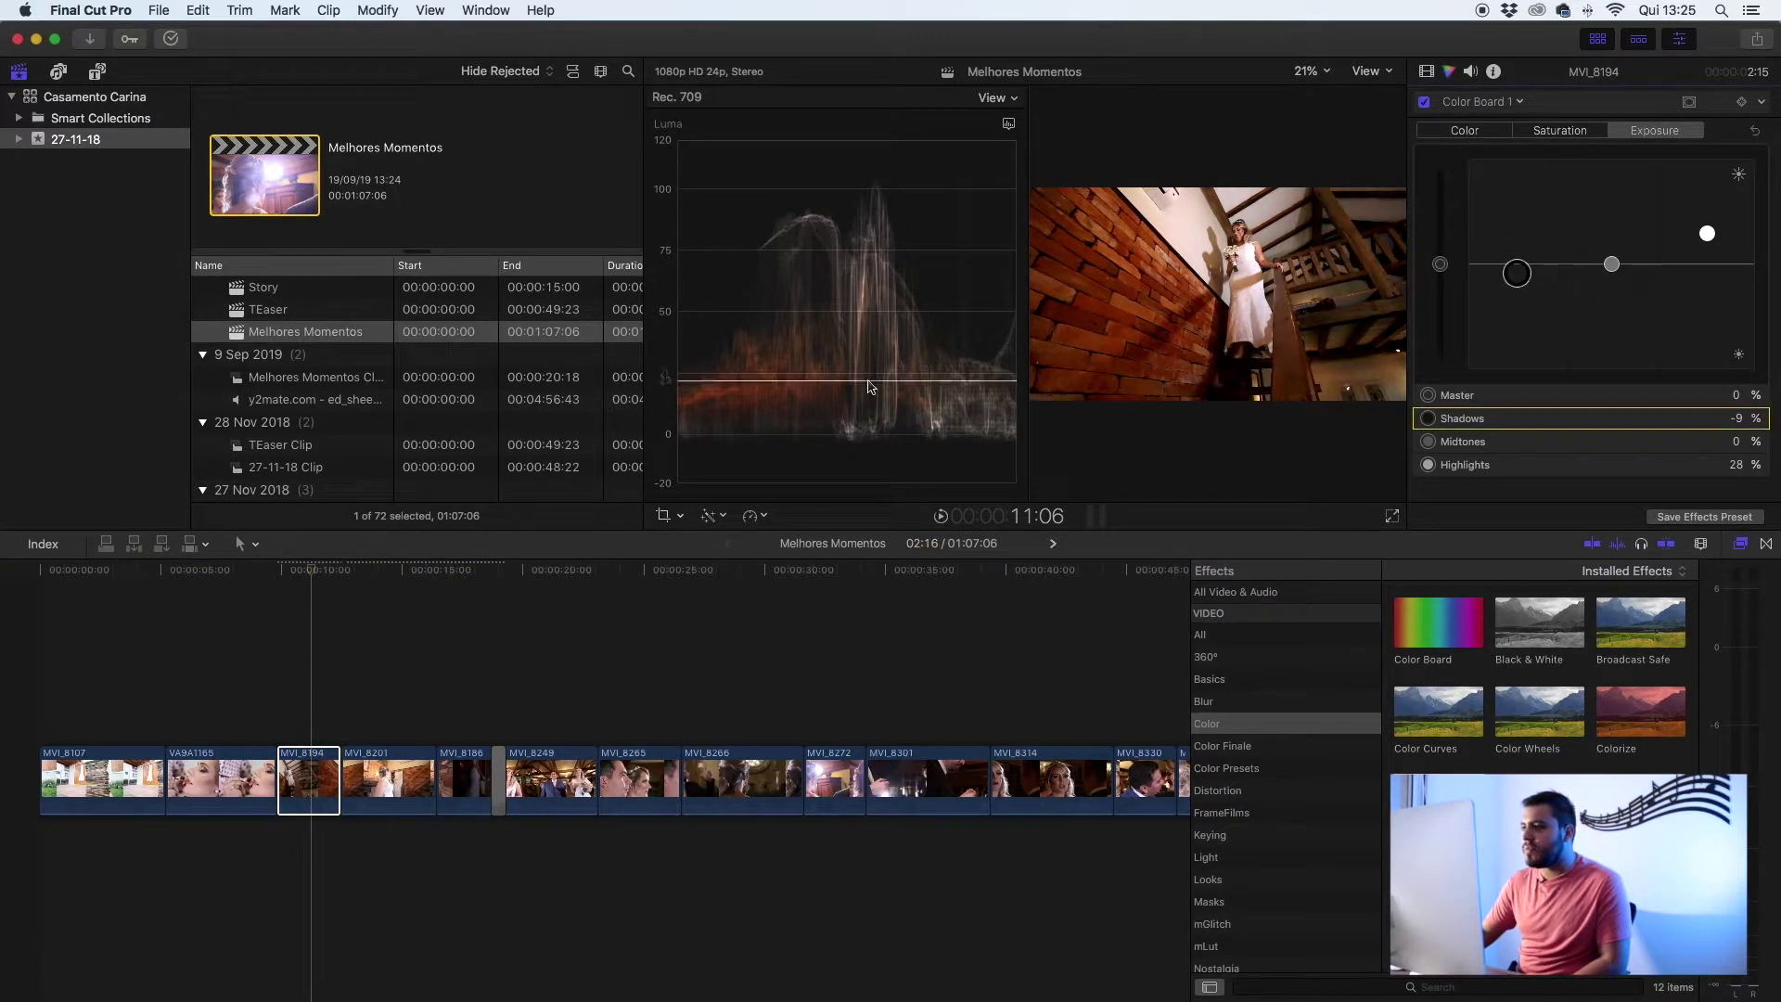
pyautogui.click(1613, 266)
pyautogui.moveTo(1618, 267)
pyautogui.mouseDown()
pyautogui.moveTo(1618, 247)
pyautogui.moveTo(1711, 238)
pyautogui.mouseUp()
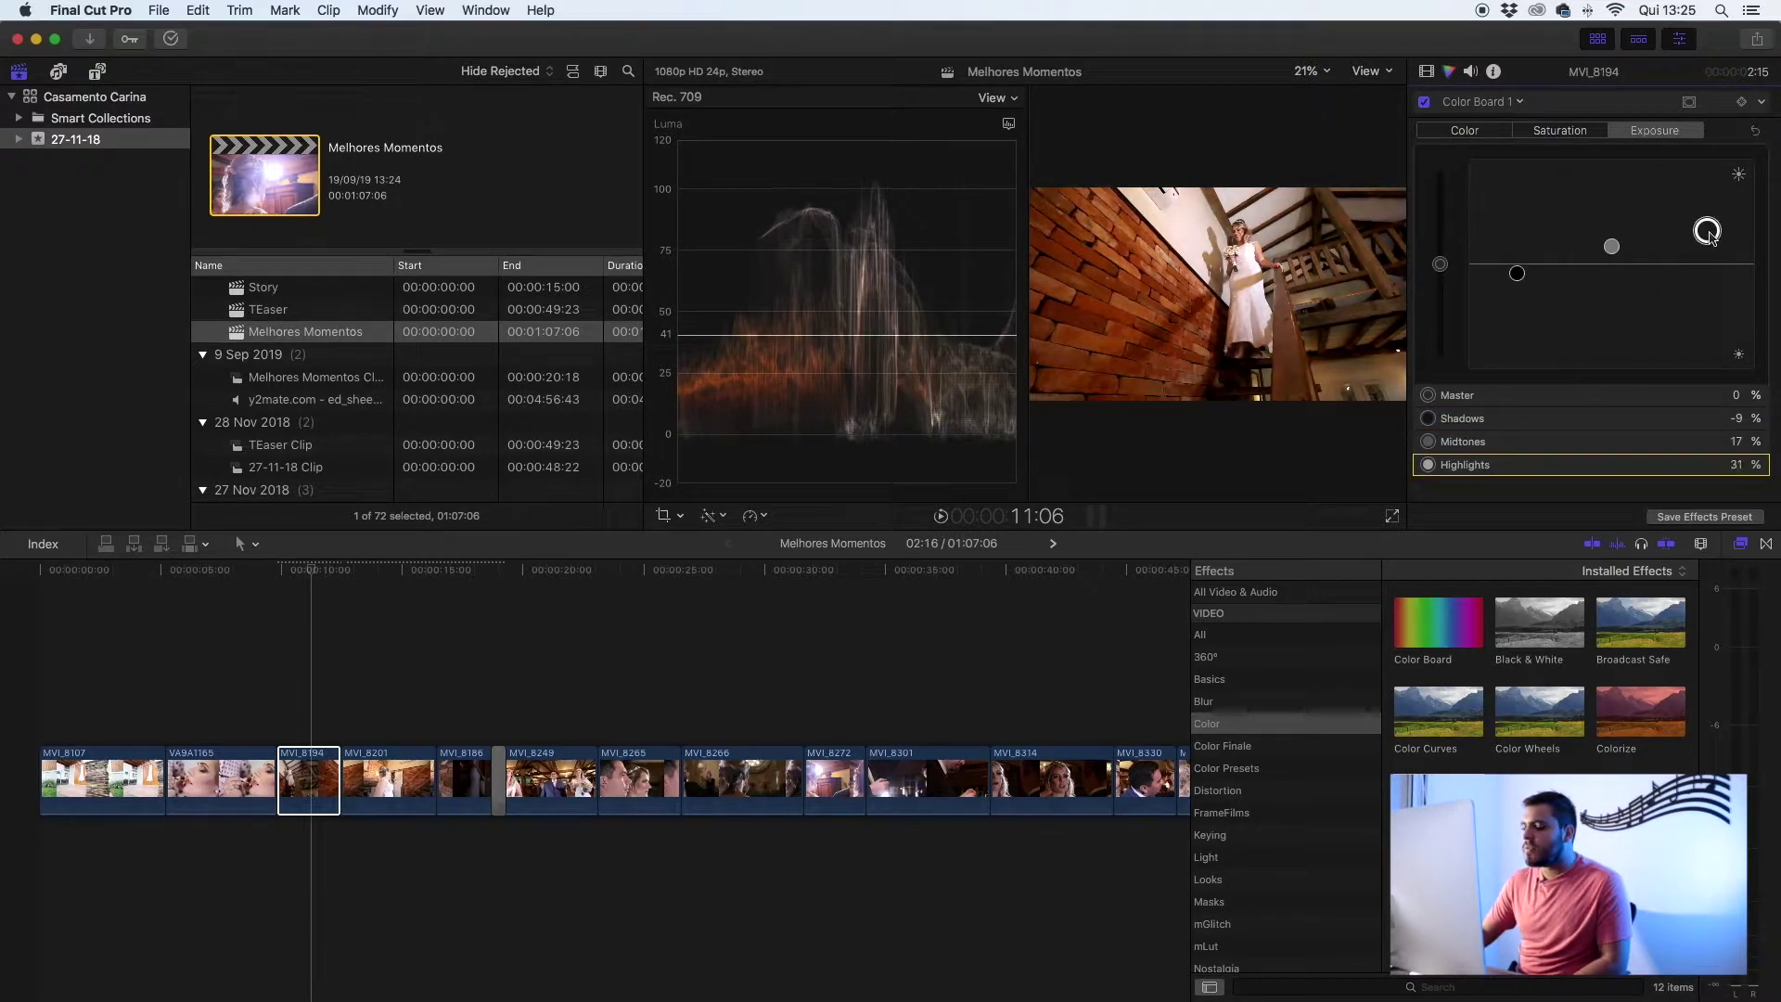
pyautogui.click(466, 680)
# Grade MVI_8186's exposure to shadows 2%, highlights 41% and midtones 20%
pyautogui.click(466, 779)
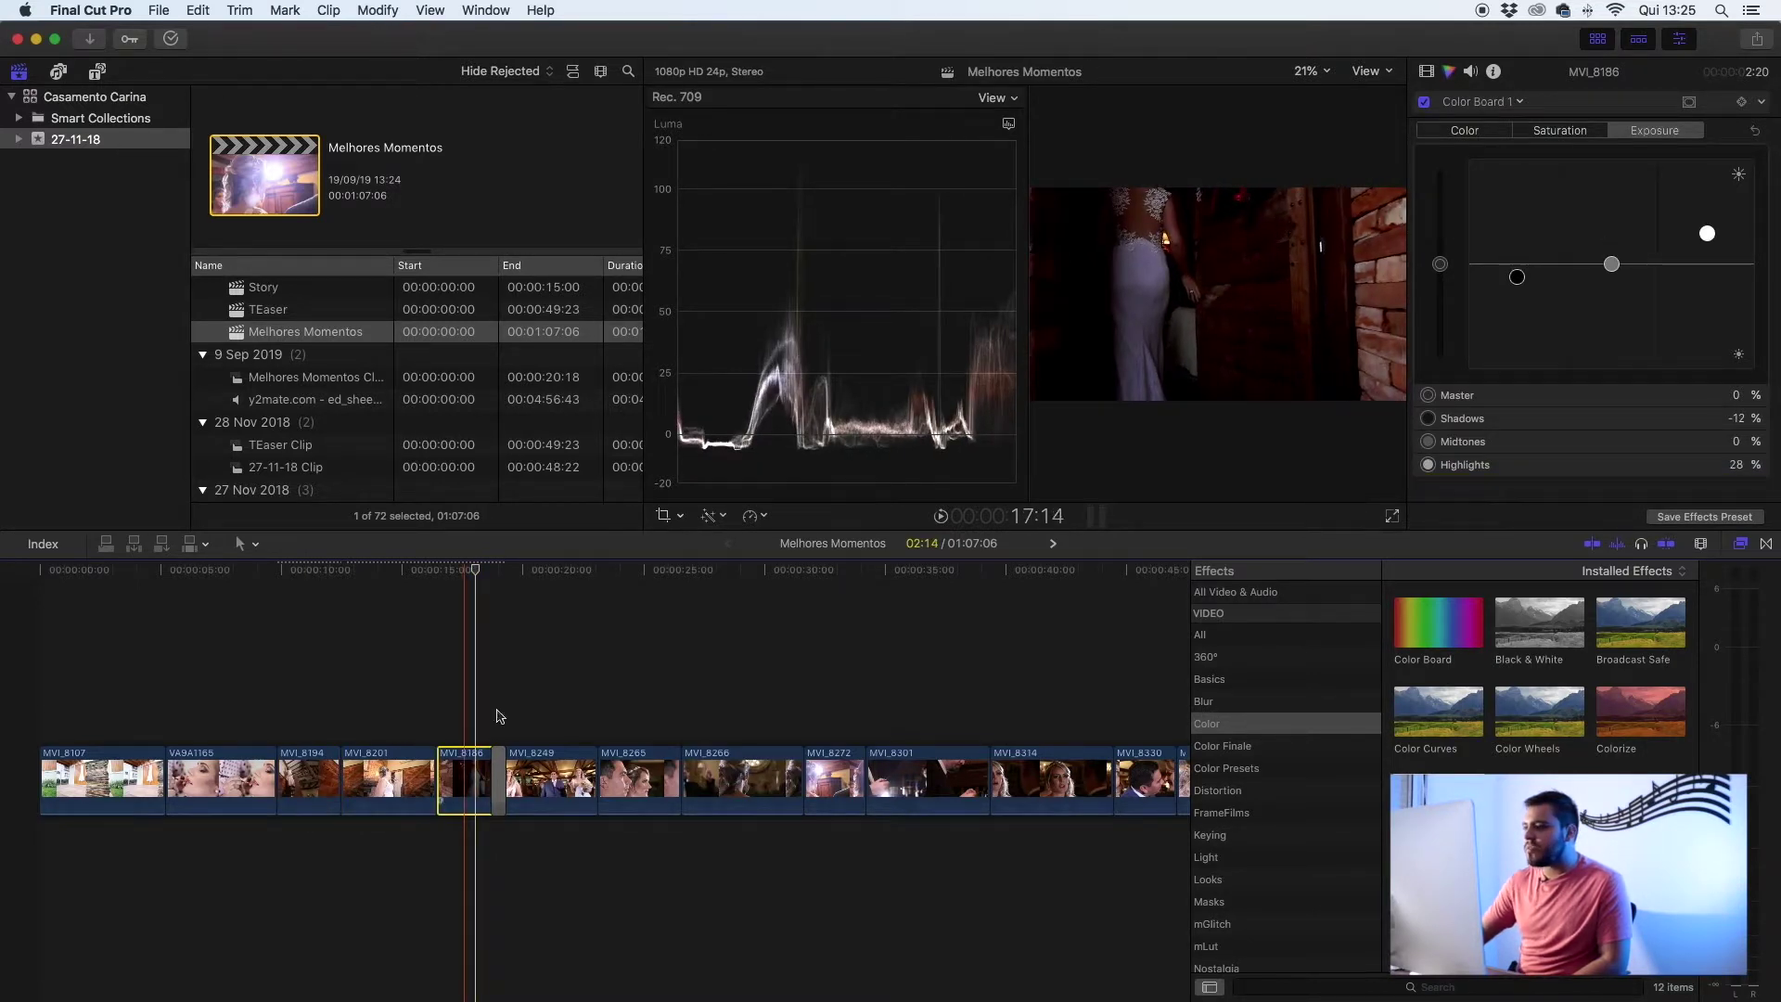
pyautogui.moveTo(1517, 278); pyautogui.dragTo(1516, 264)
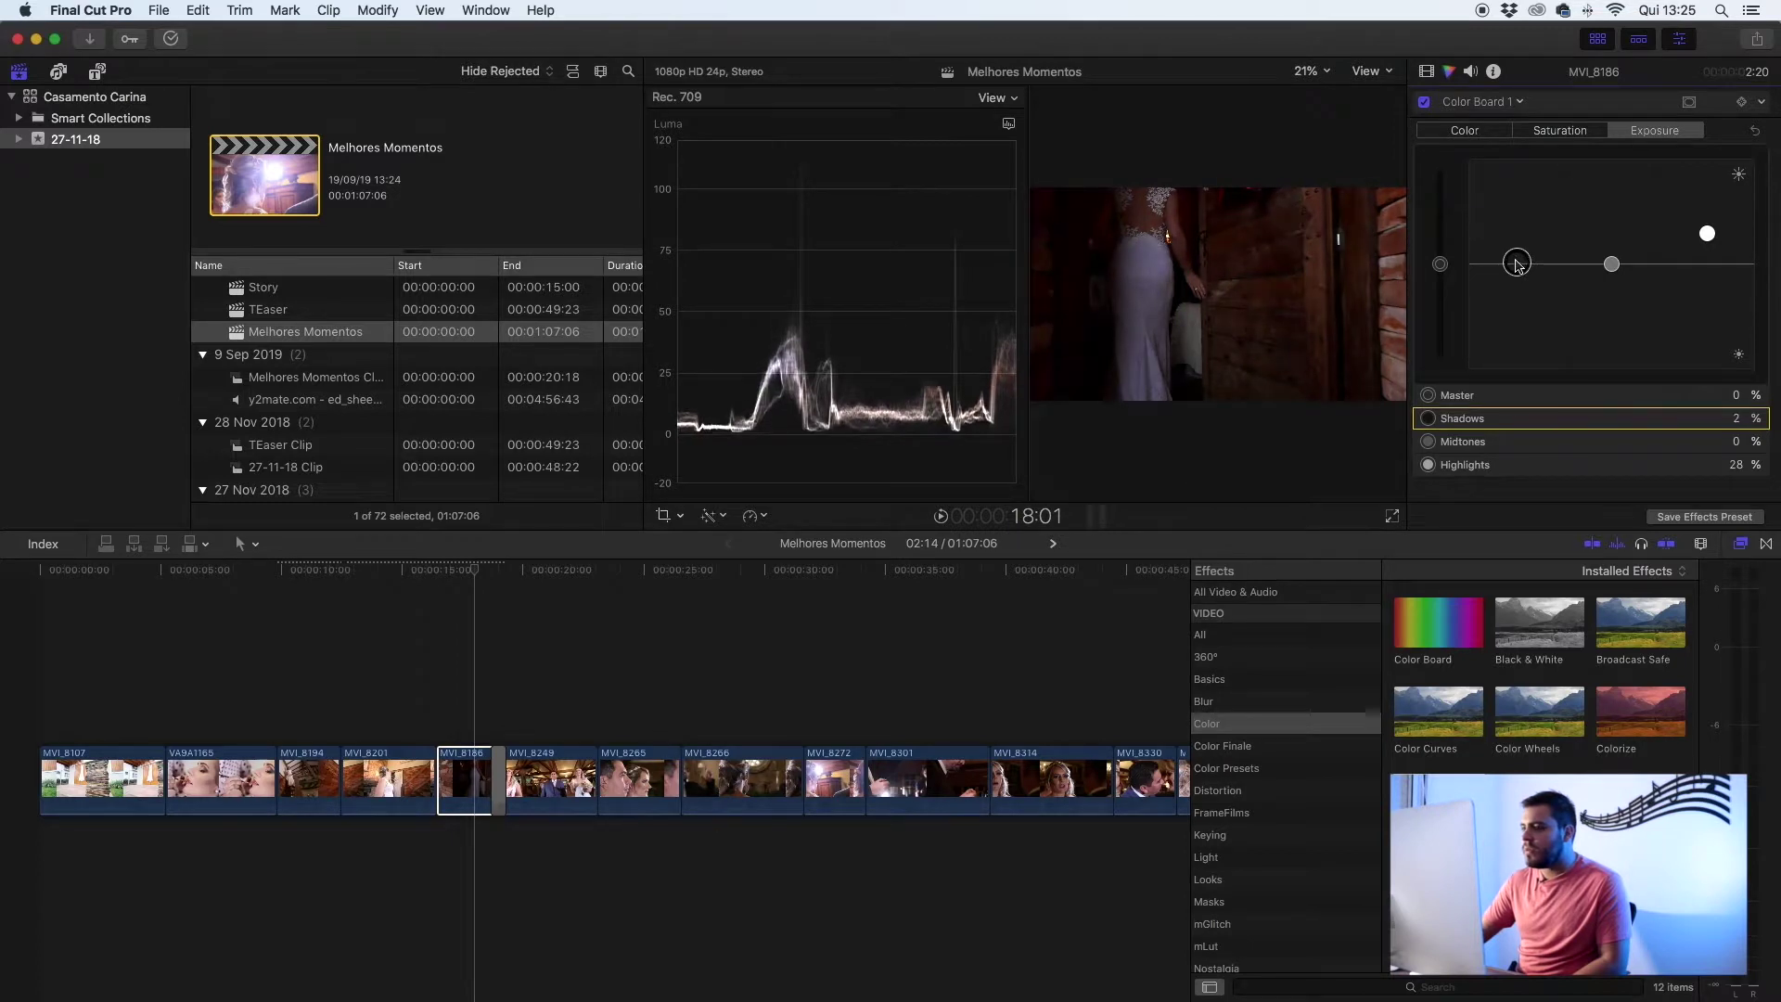
pyautogui.moveTo(1707, 235); pyautogui.dragTo(1706, 220)
pyautogui.moveTo(1611, 263); pyautogui.dragTo(1613, 244)
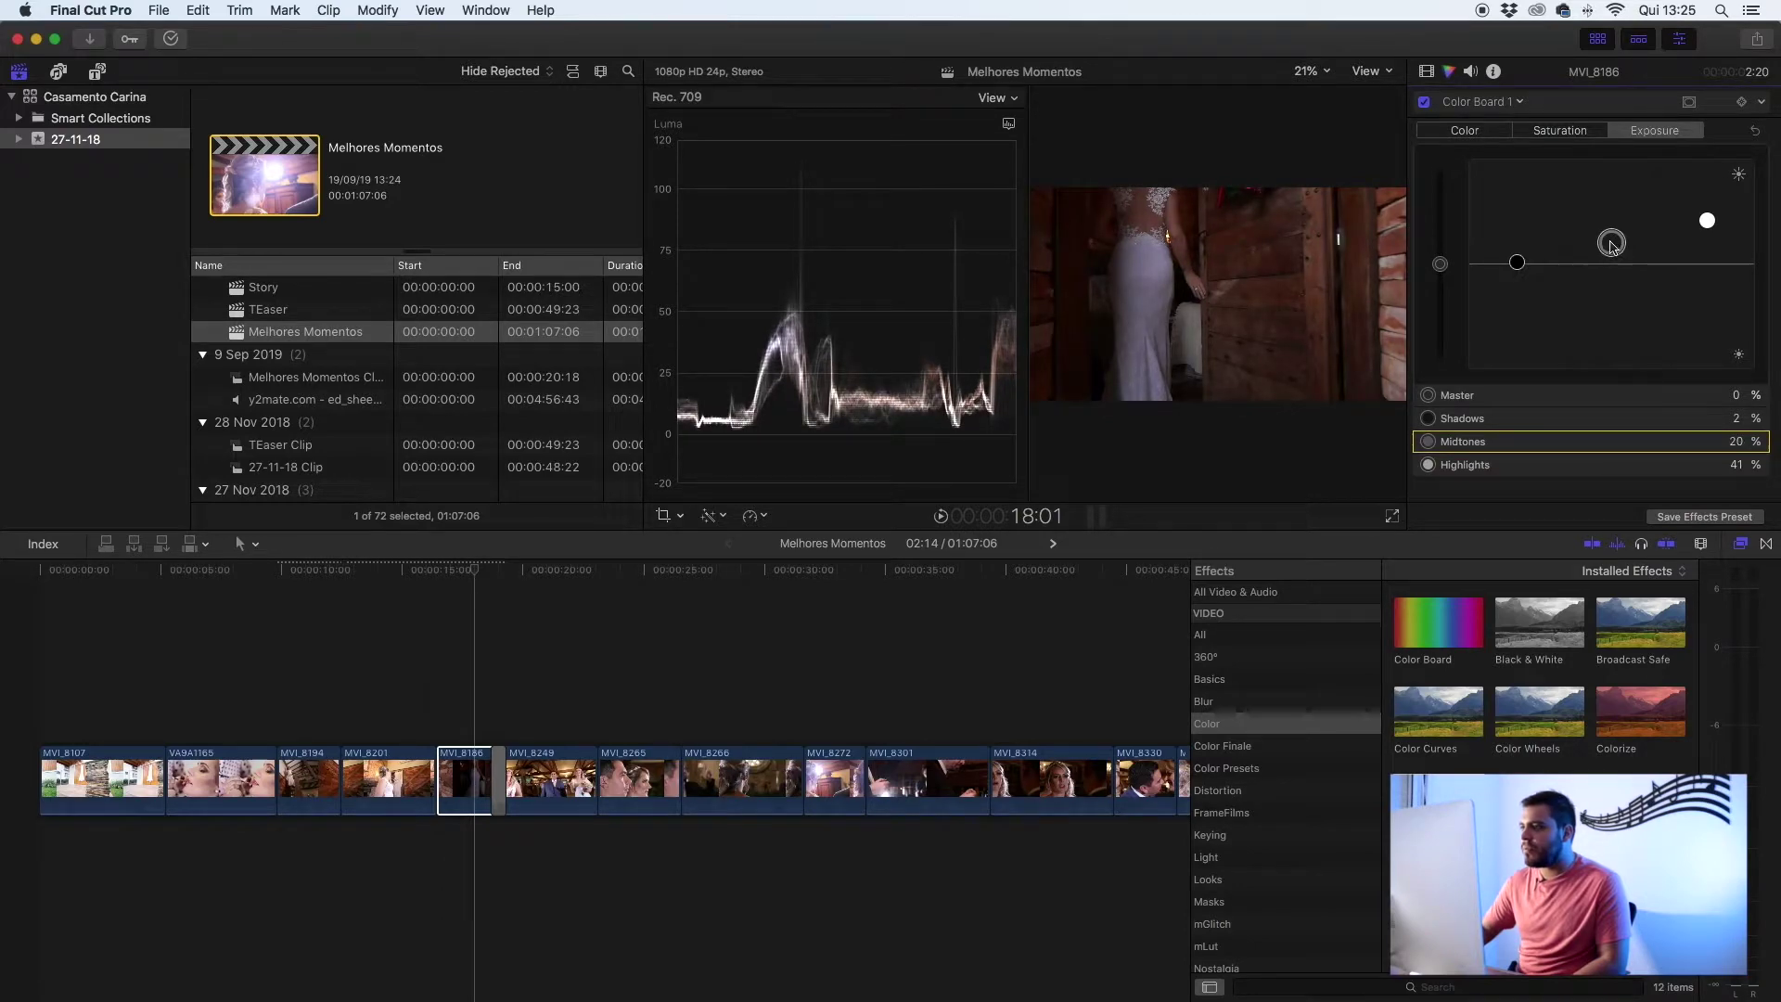
# Hide the video scopes and toggle MVI_8186's color correction to compare before and after
pyautogui.click(1368, 72)
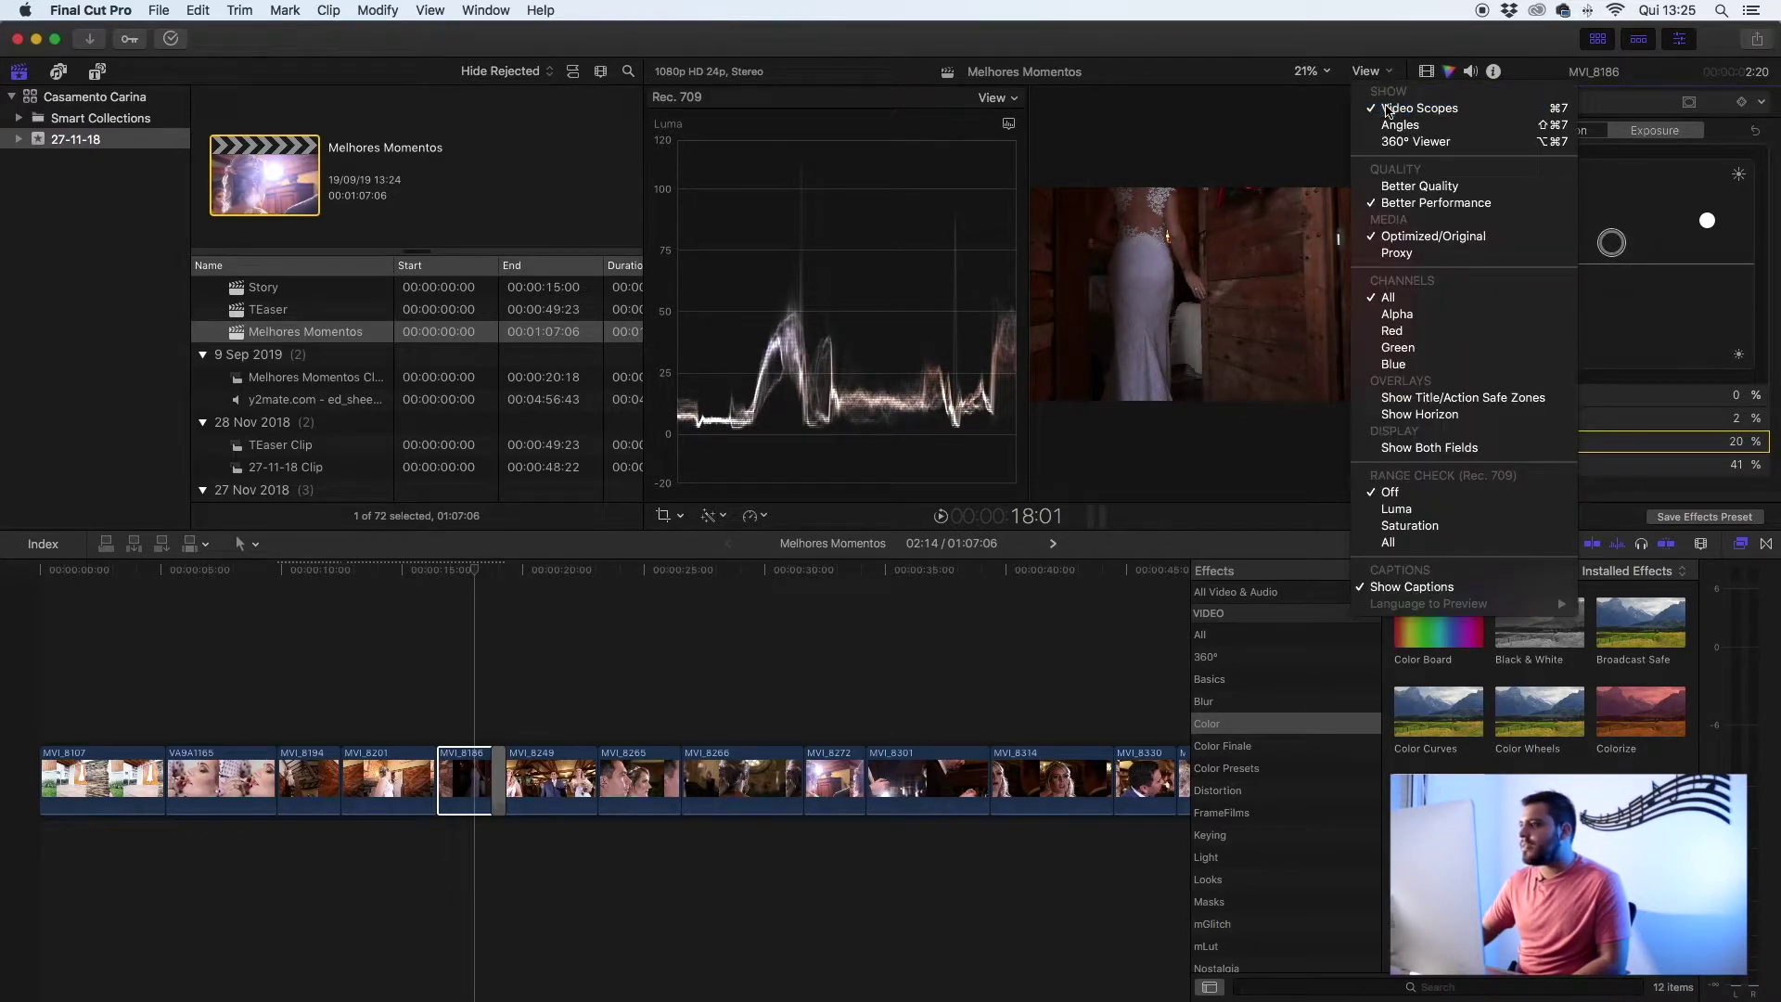
pyautogui.click(1386, 110)
pyautogui.click(468, 784)
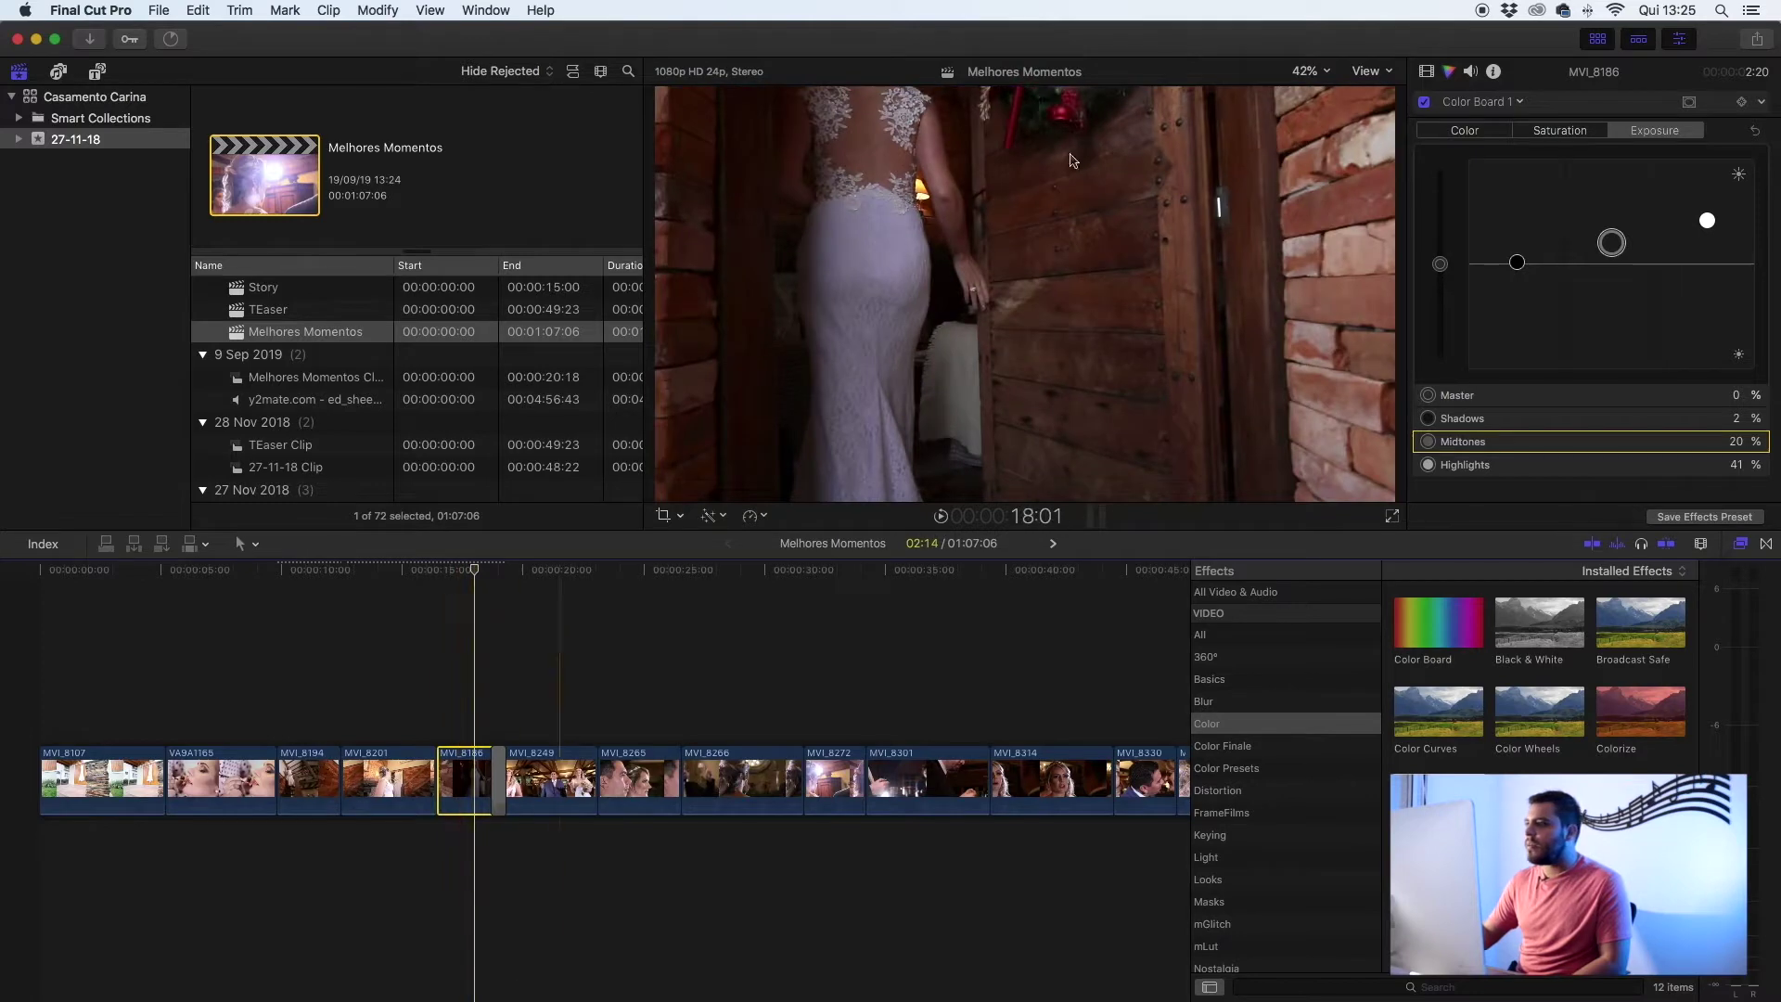
pyautogui.click(1425, 102)
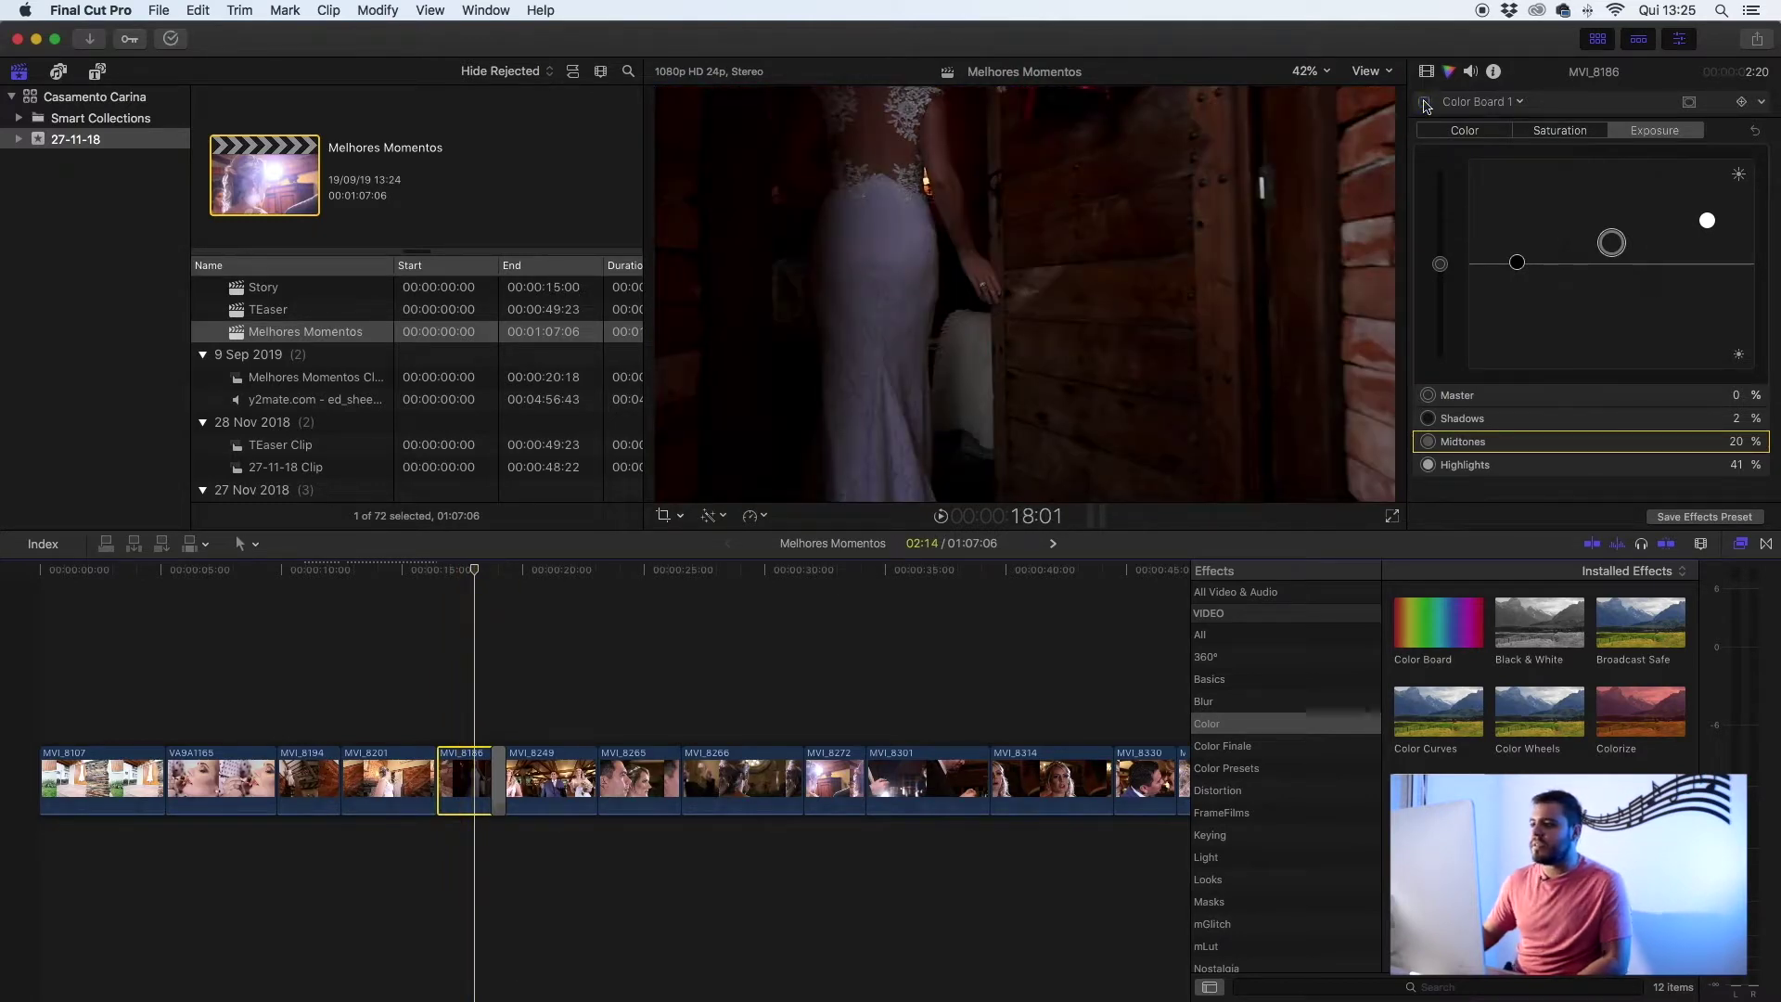
pyautogui.click(1425, 102)
pyautogui.click(1425, 102)
pyautogui.click(1425, 102)
pyautogui.click(384, 594)
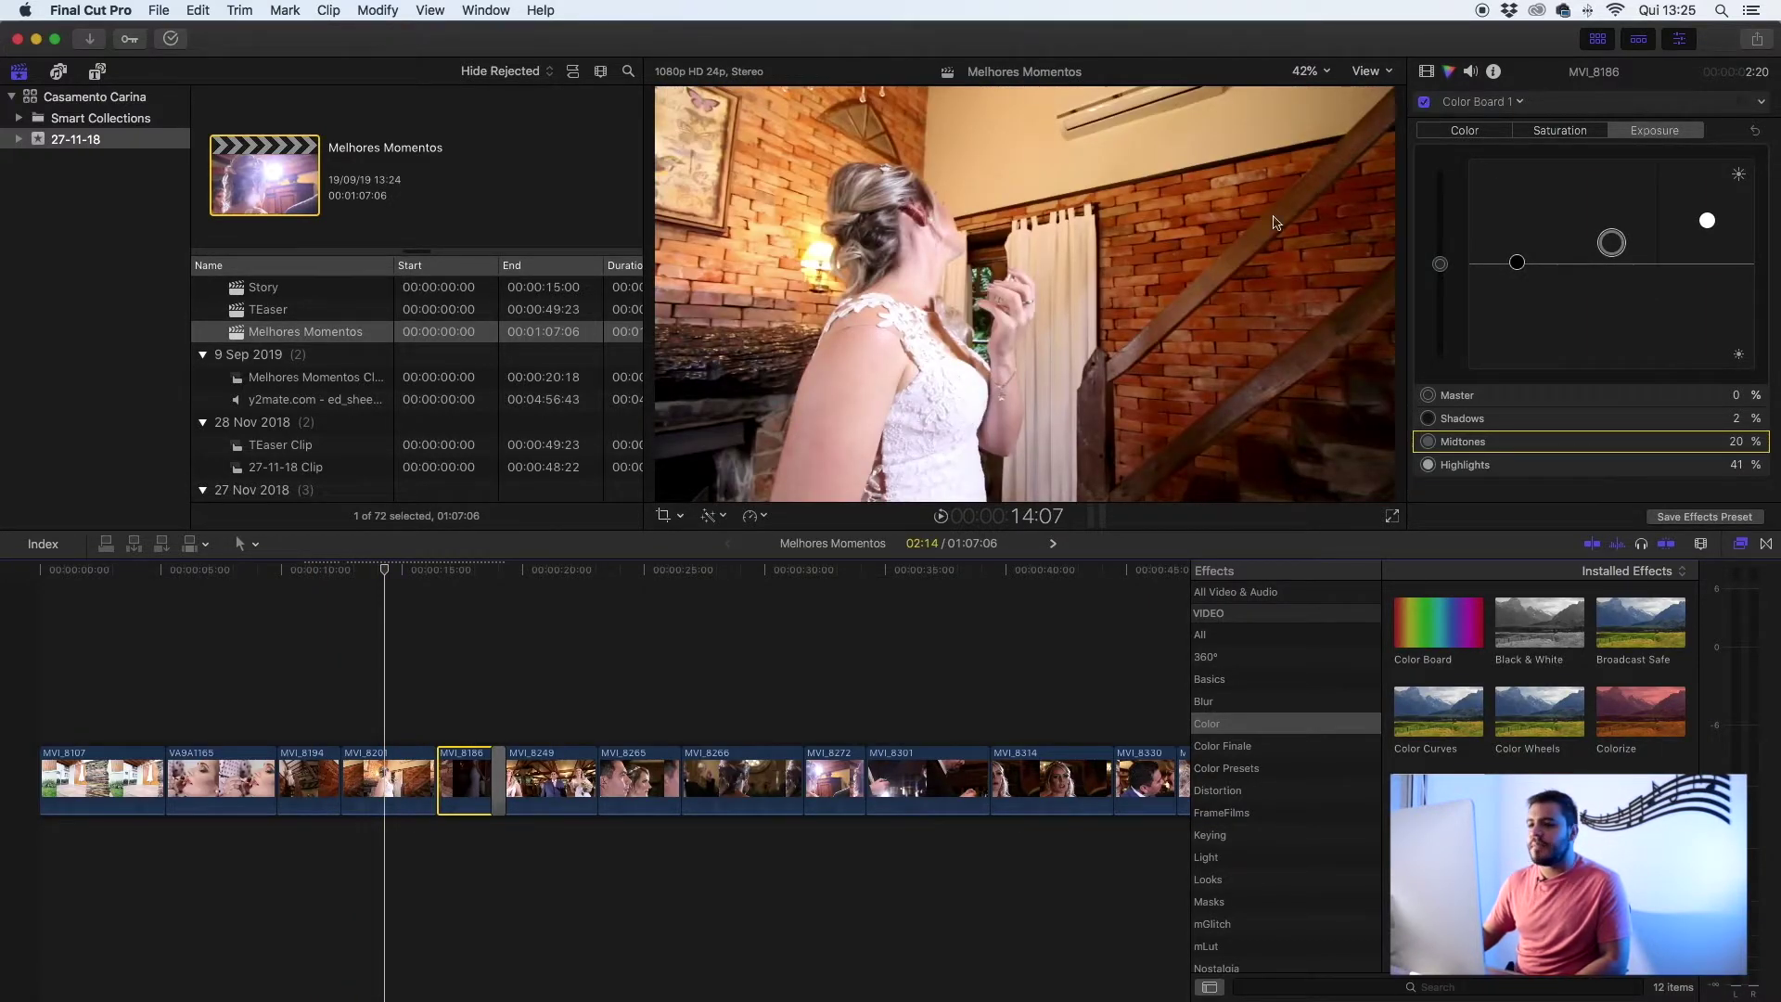
# Step back through MVI_8201 and MVI_8194 to select clip VA9A1165
pyautogui.click(381, 775)
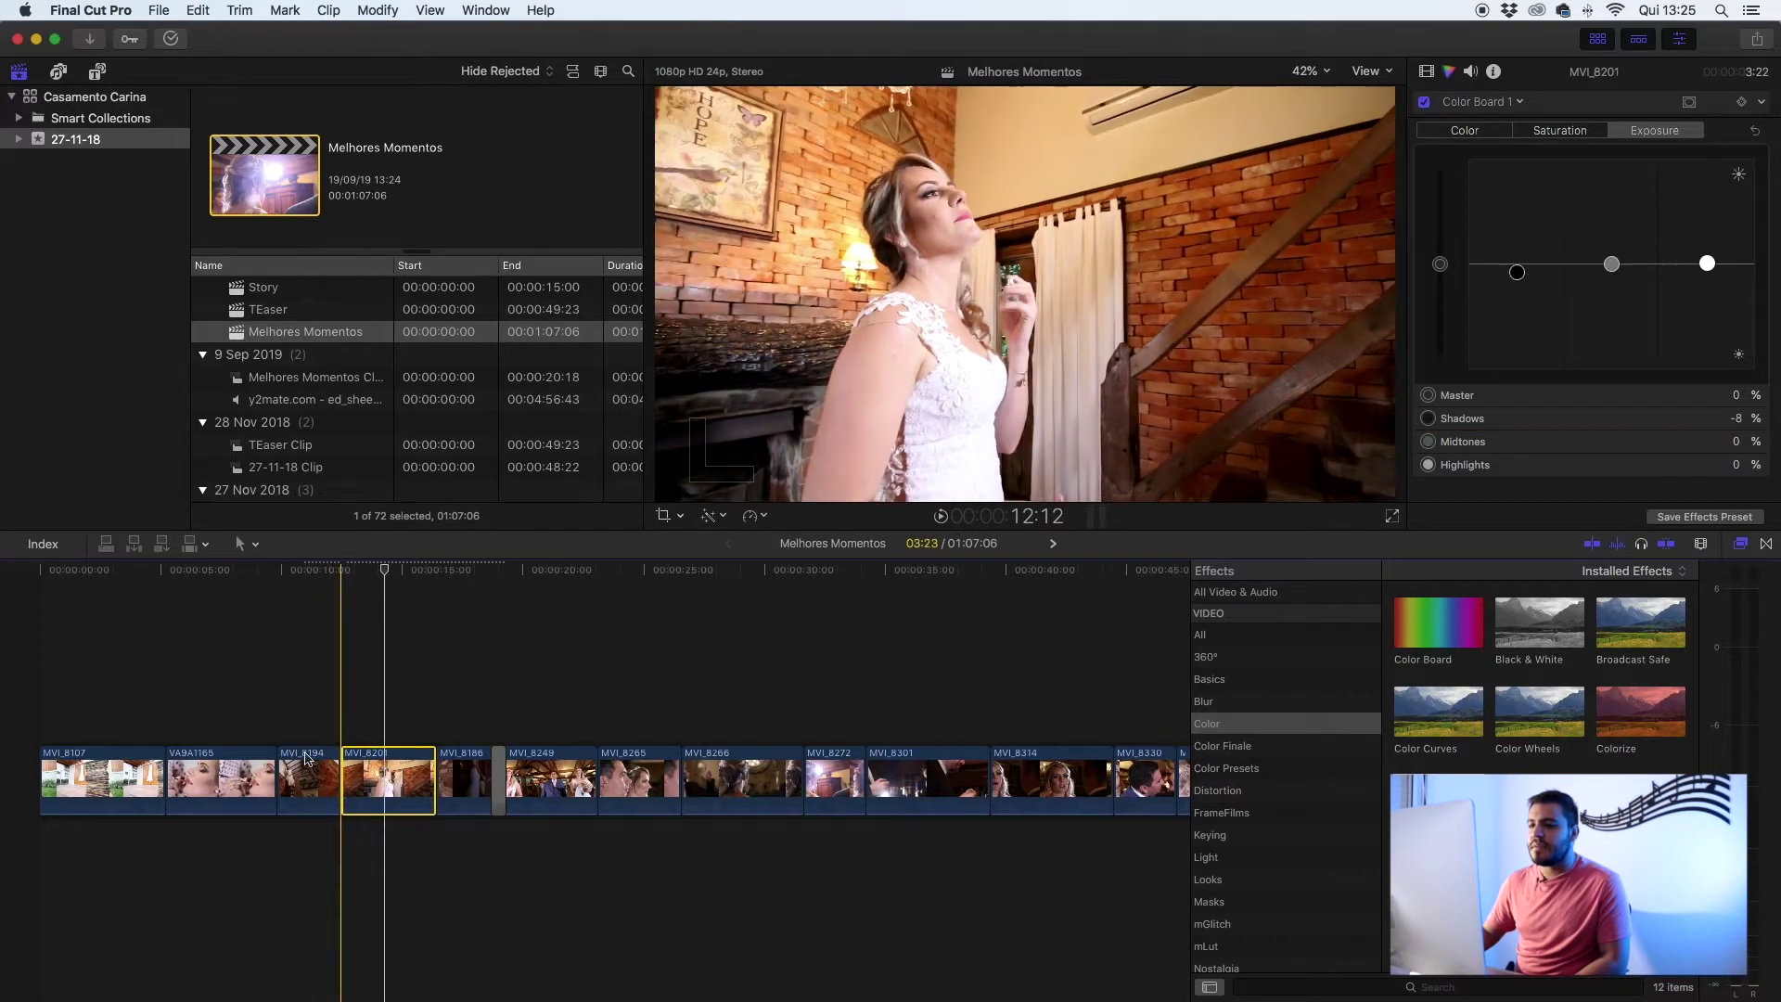
pyautogui.click(306, 758)
pyautogui.click(244, 574)
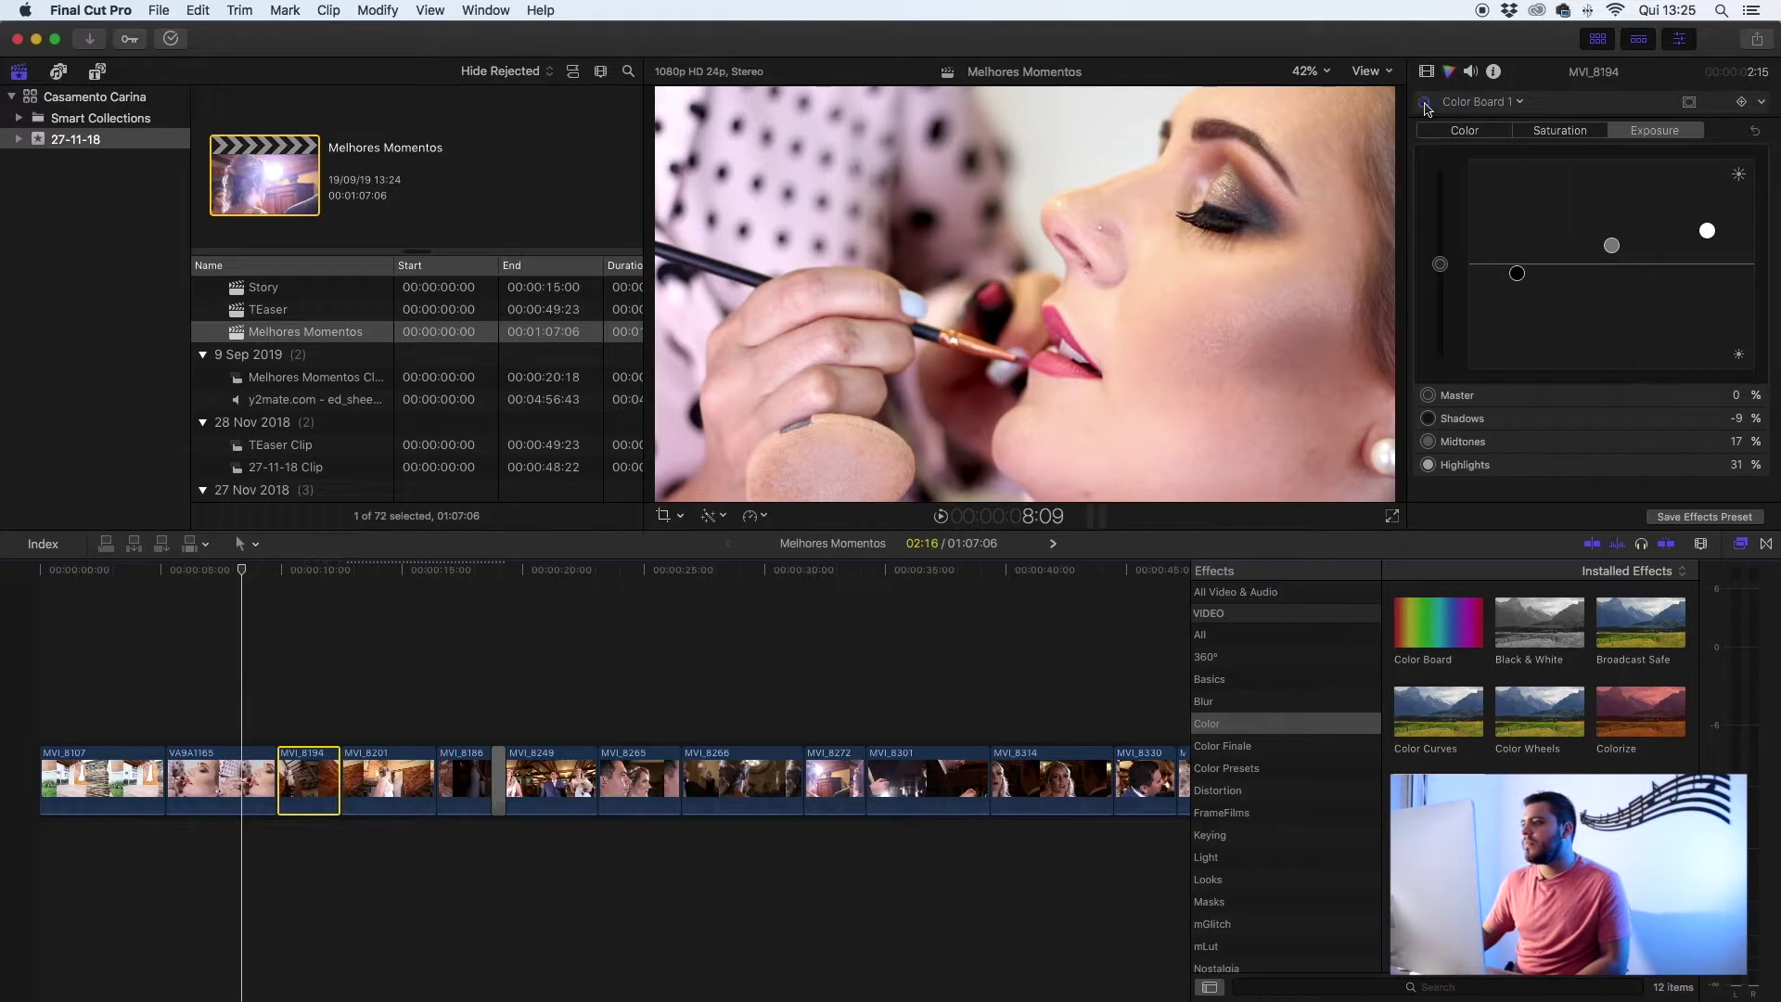
pyautogui.click(217, 779)
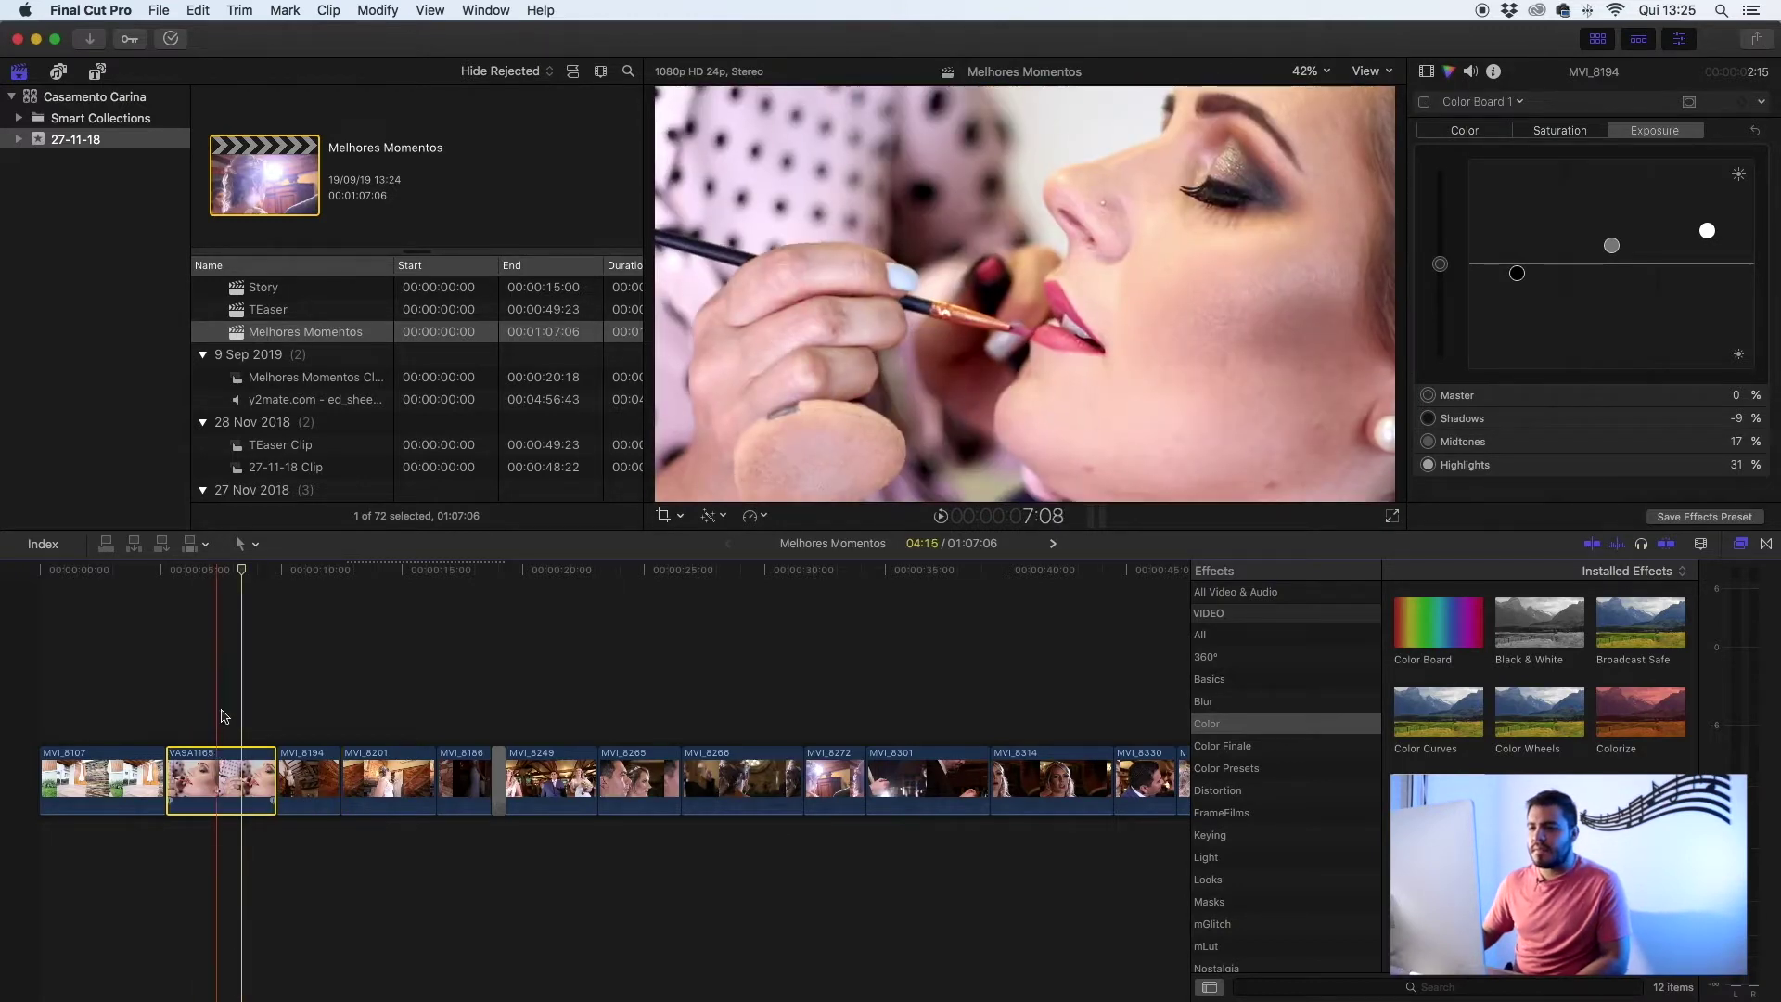
pyautogui.click(224, 572)
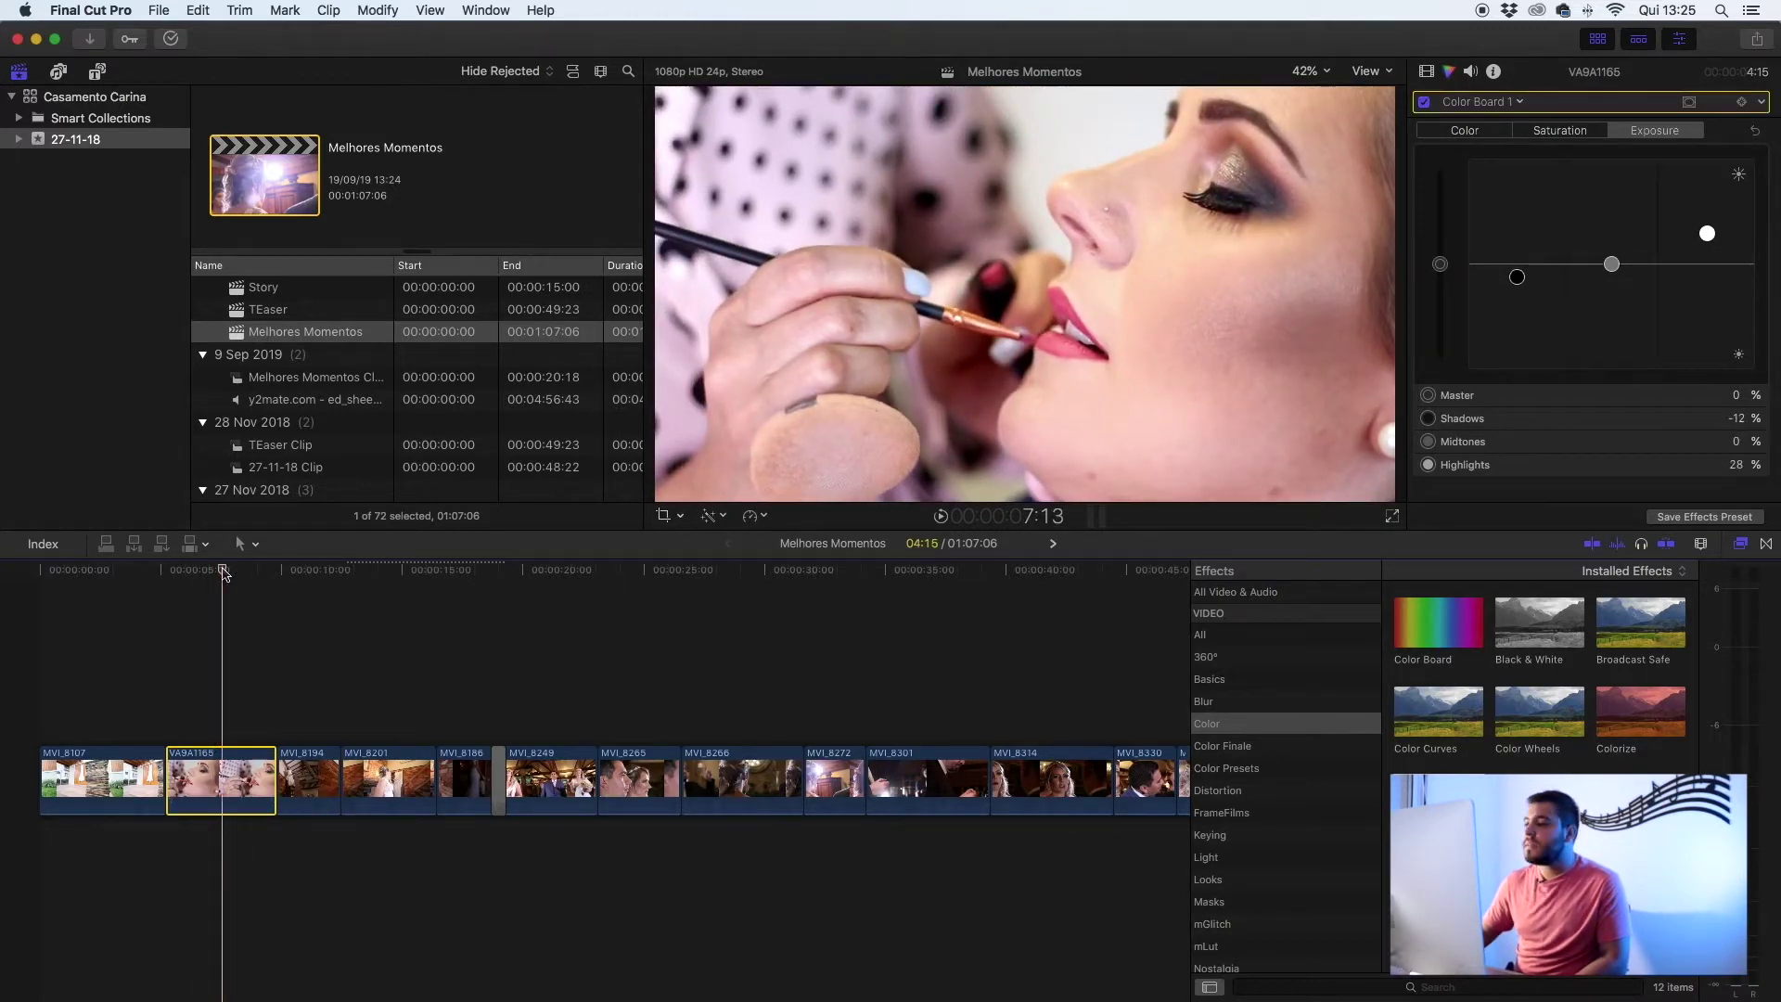
# Toggle VA9A1165's Color Board 1 off and on to compare its grade
pyautogui.click(1425, 103)
pyautogui.click(1424, 103)
pyautogui.click(1424, 103)
pyautogui.click(1425, 103)
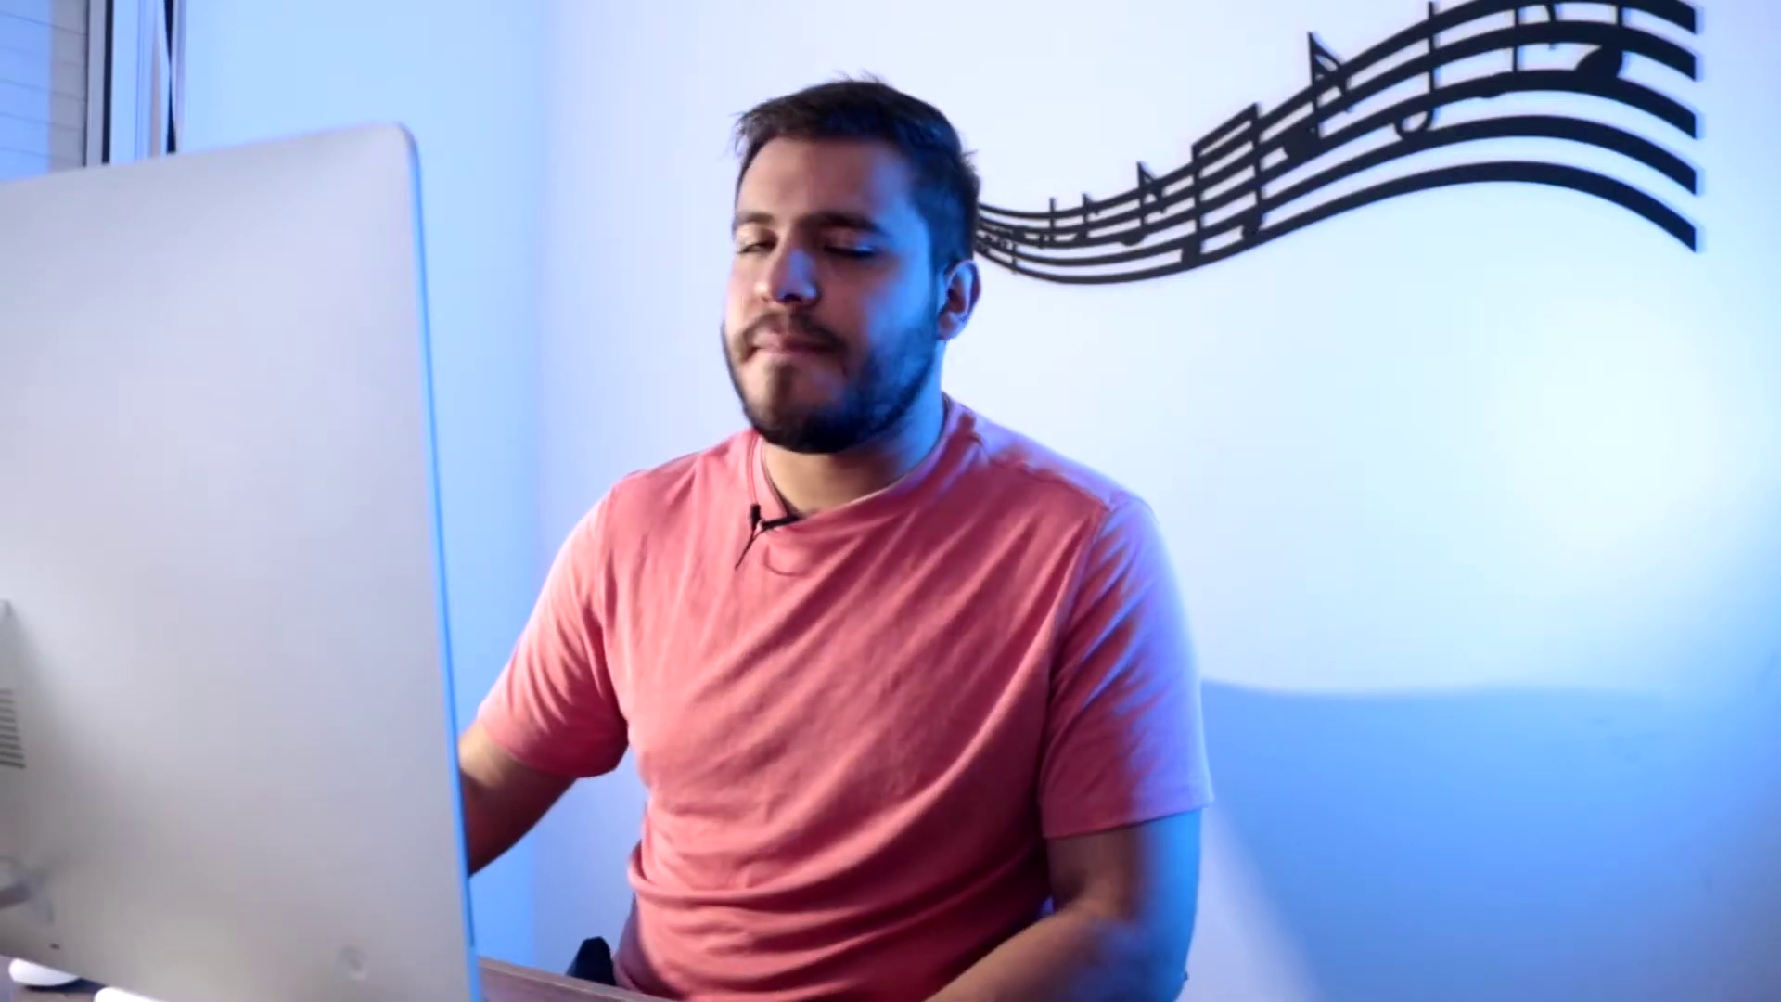